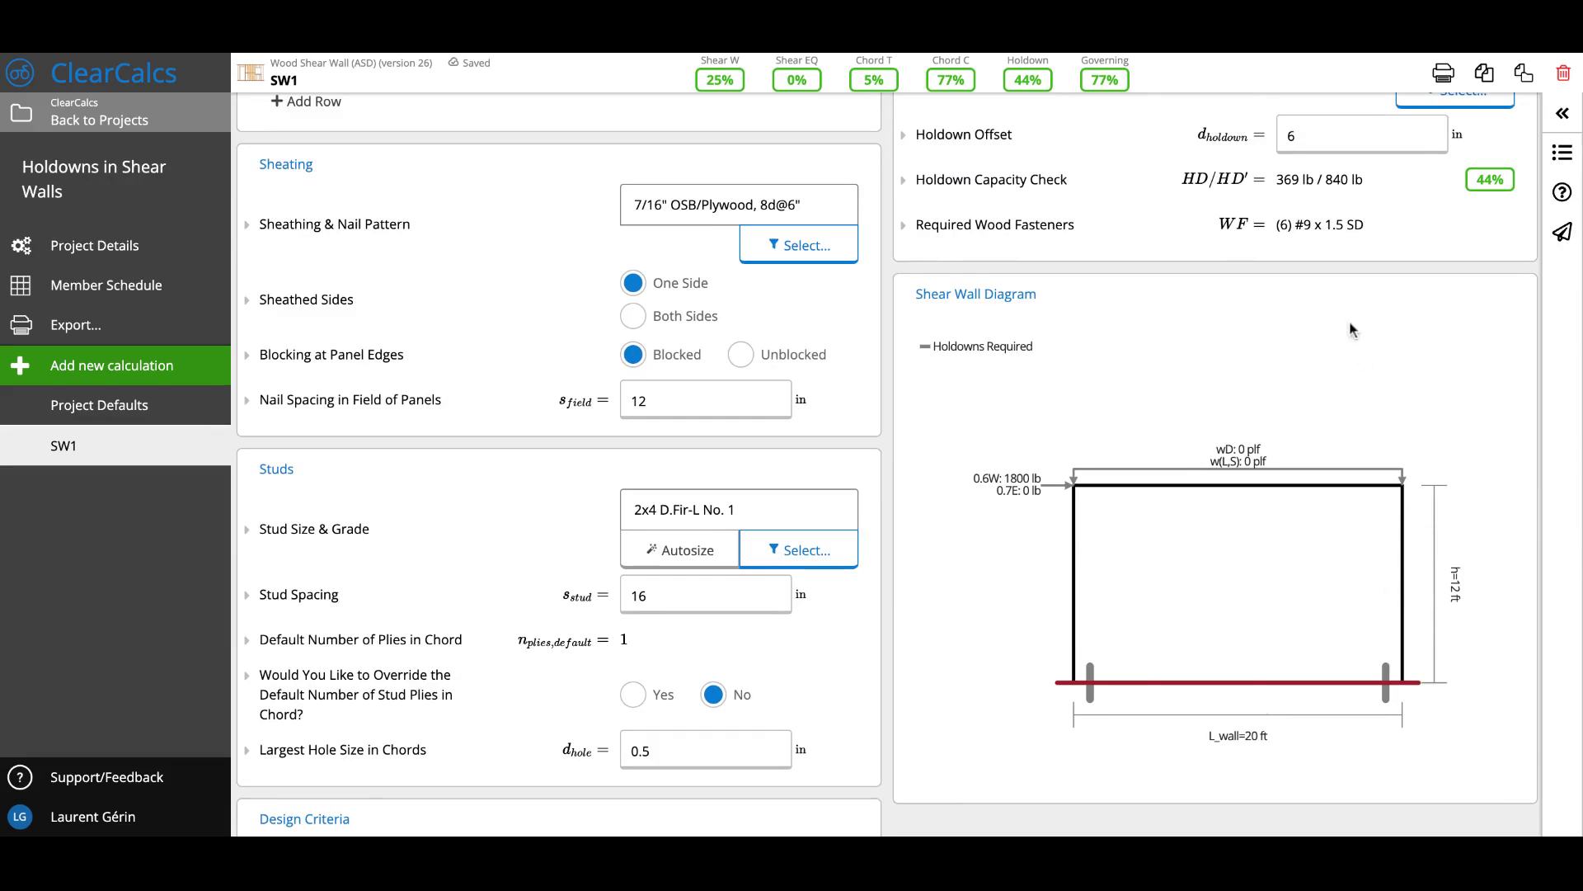
Examine the first-floor ultimate wind shear load and the maximum chord tension load in the chord summary.
scroll(1353, 330, up, 1)
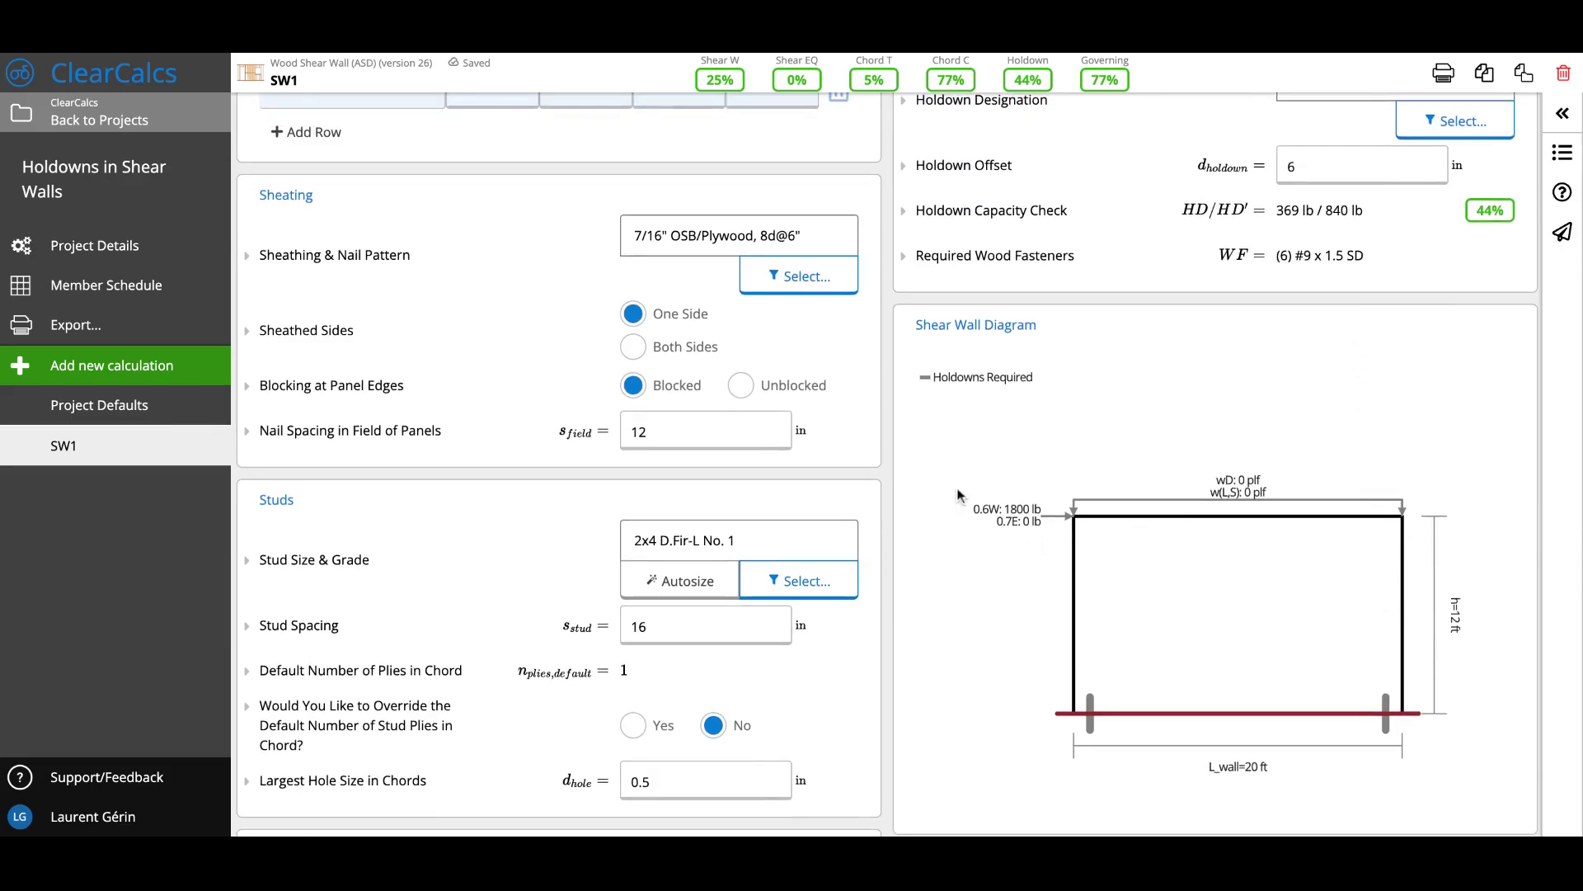
scroll(958, 494, up, 7)
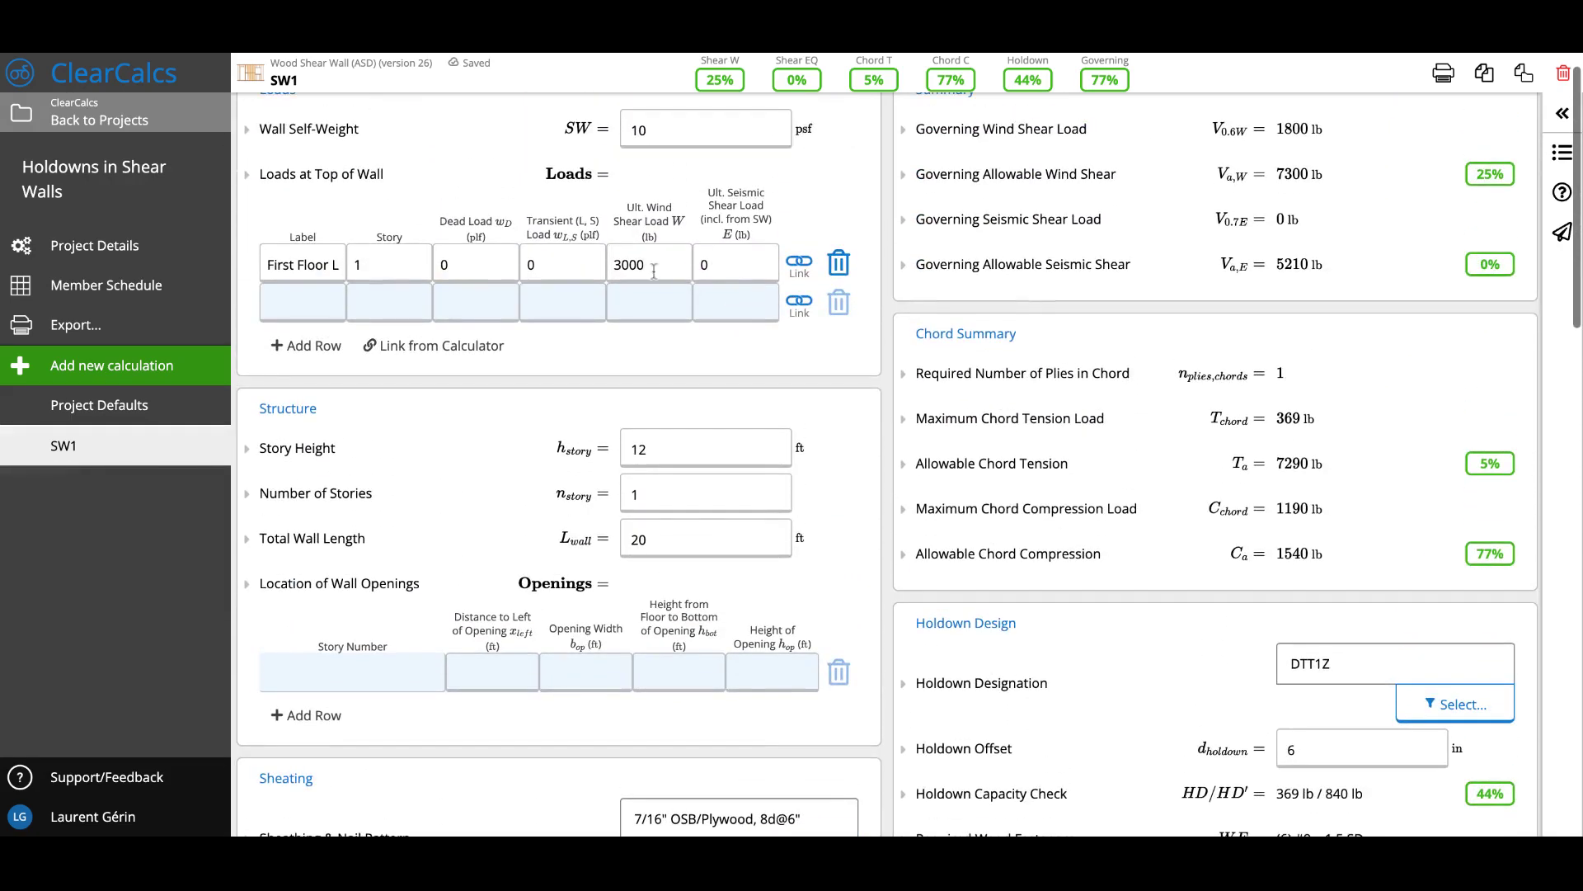
double_click(614, 265)
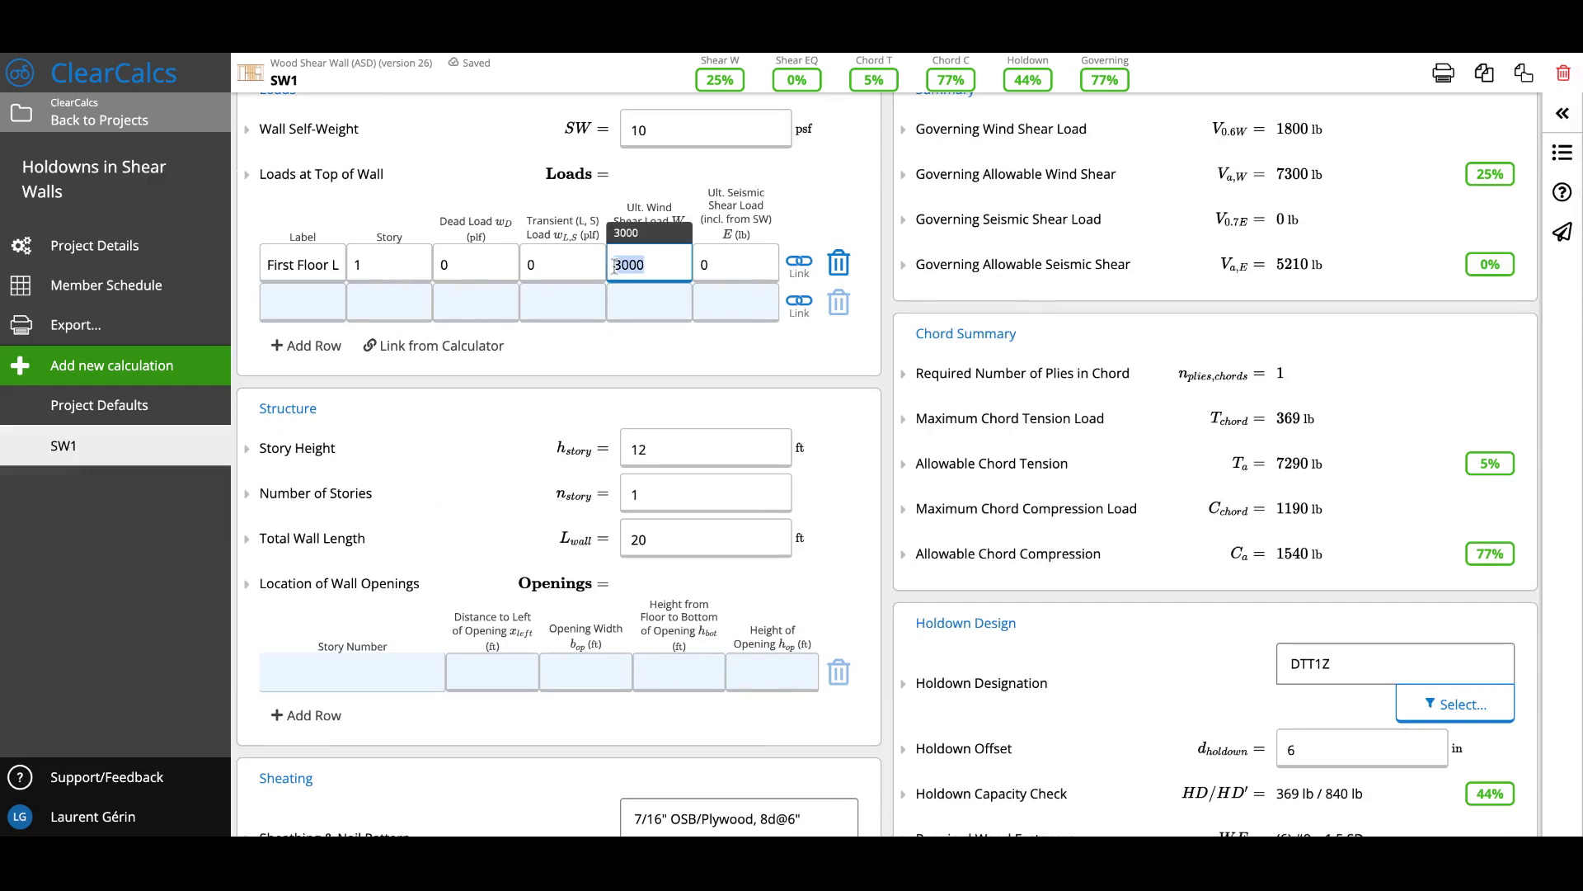
click(638, 139)
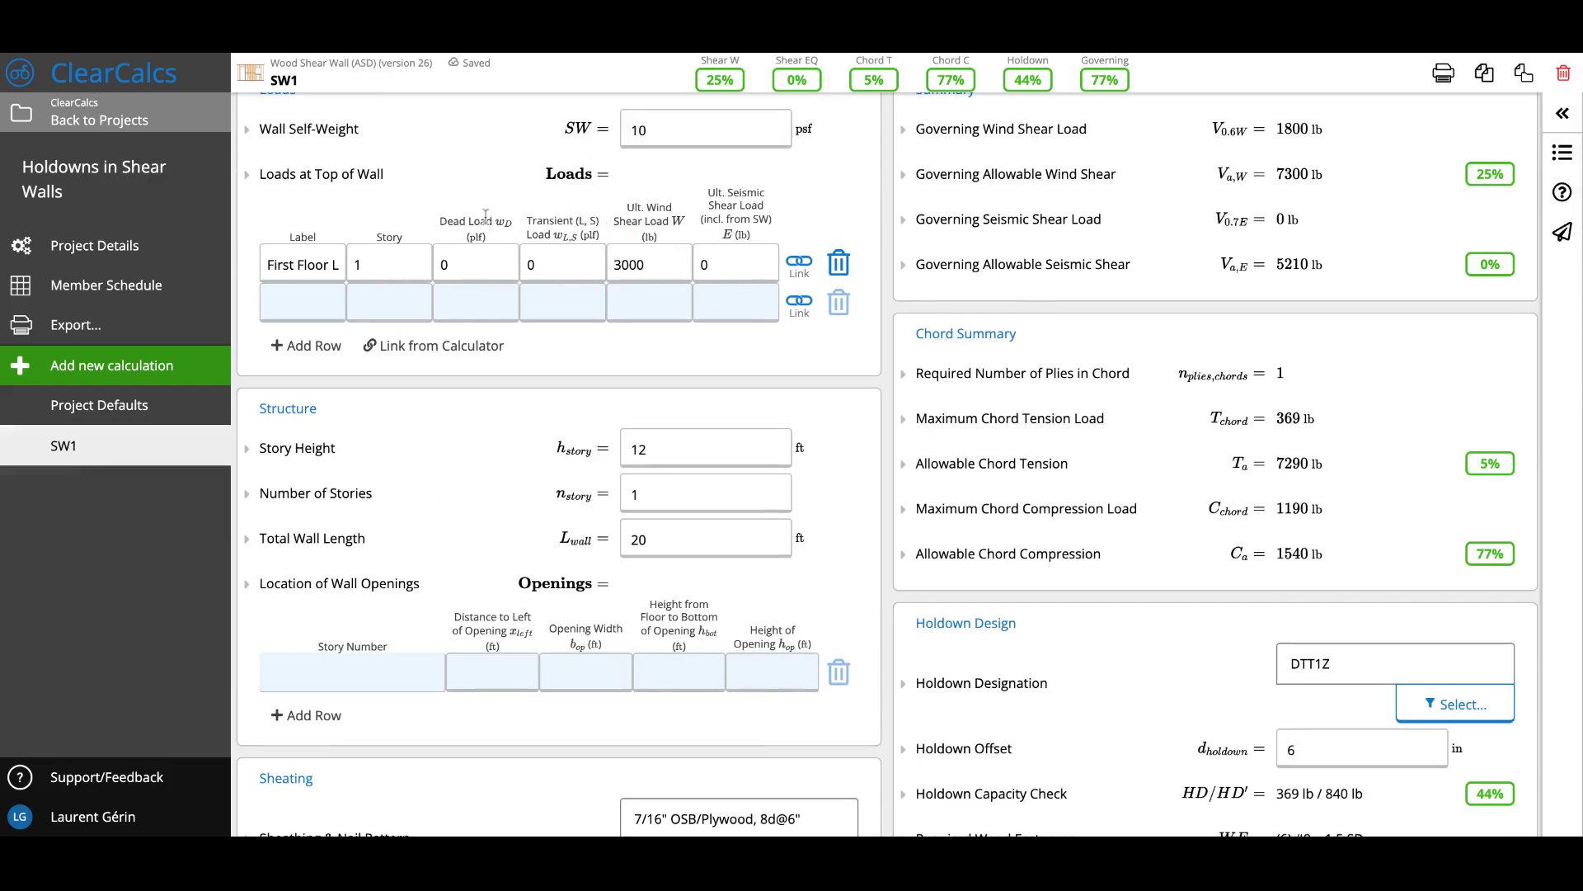
scroll(1043, 288, down, 1)
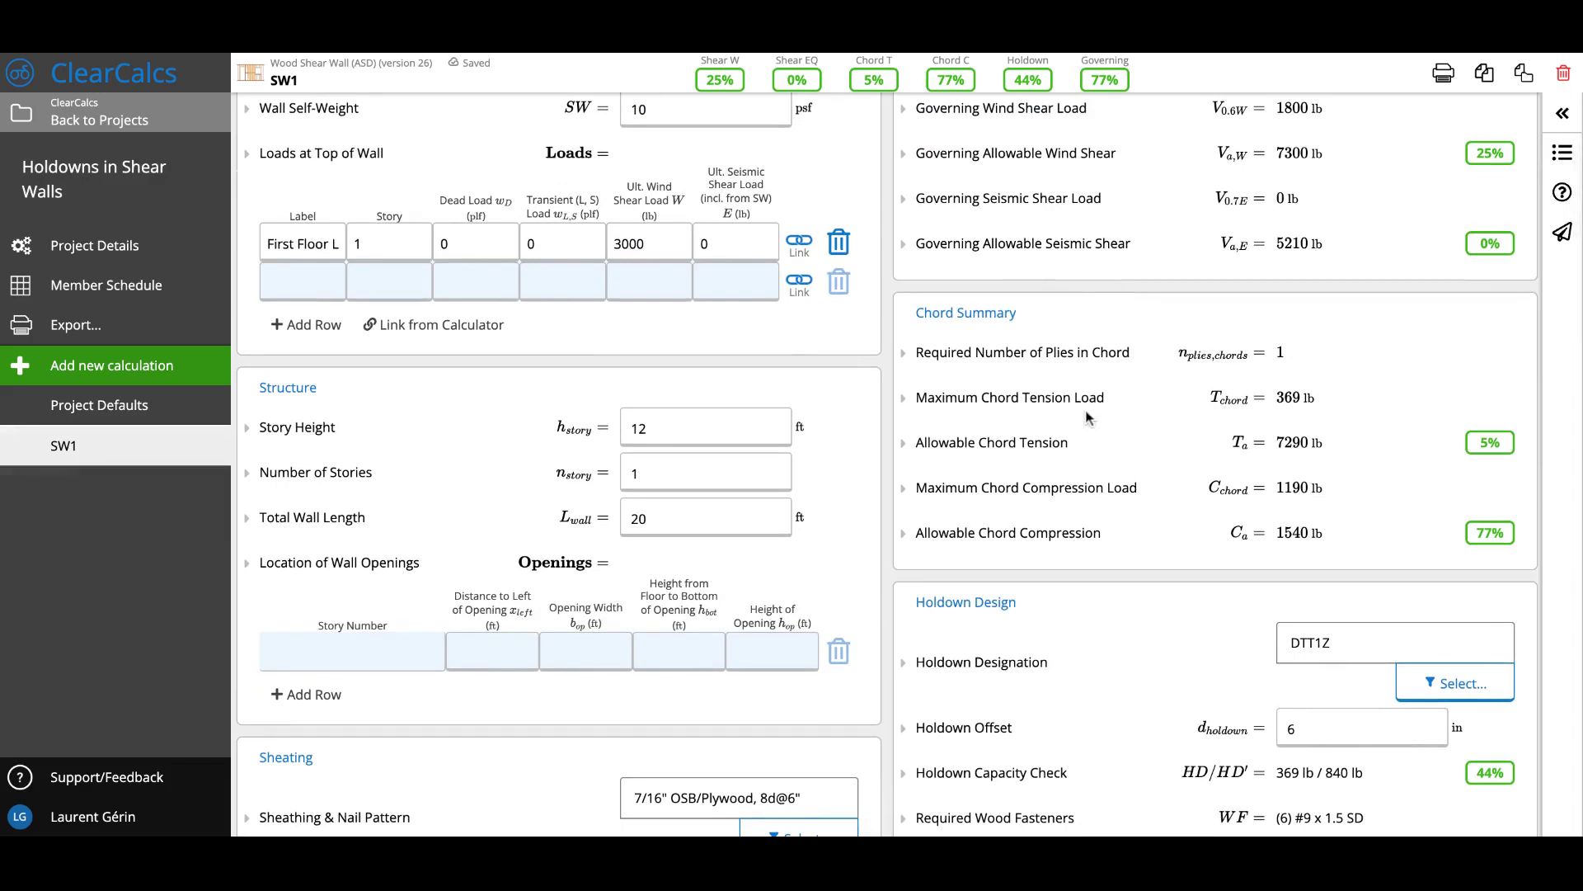
scroll(1051, 297, down, 1)
scroll(1087, 416, down, 3)
scroll(1087, 416, up, 3)
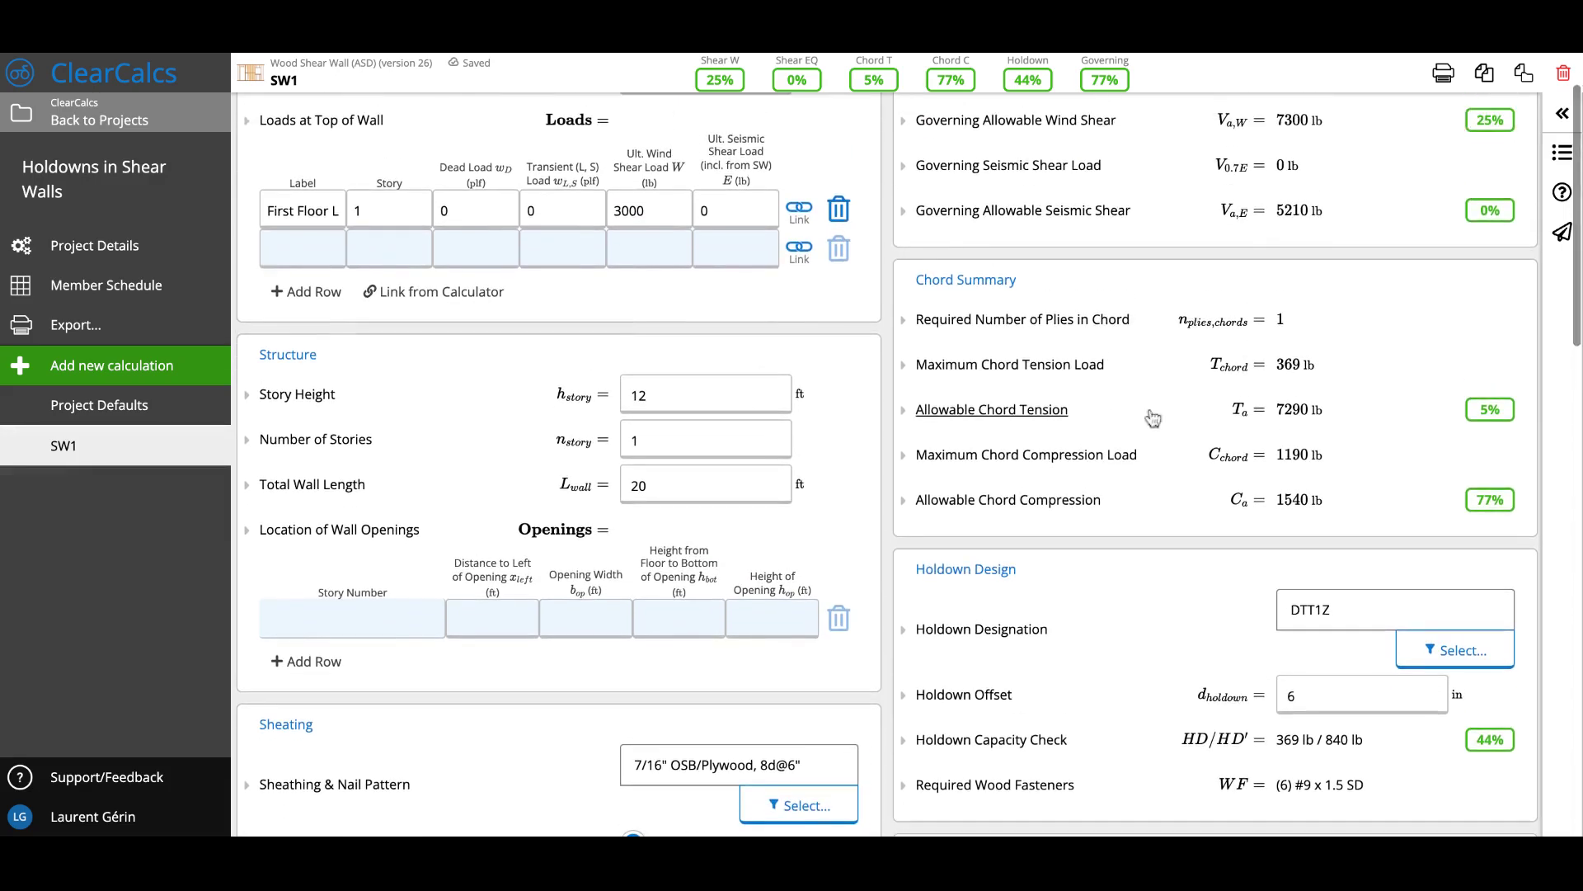
drag(1322, 368, 1210, 365)
click(1293, 371)
scroll(1293, 371, down, 5)
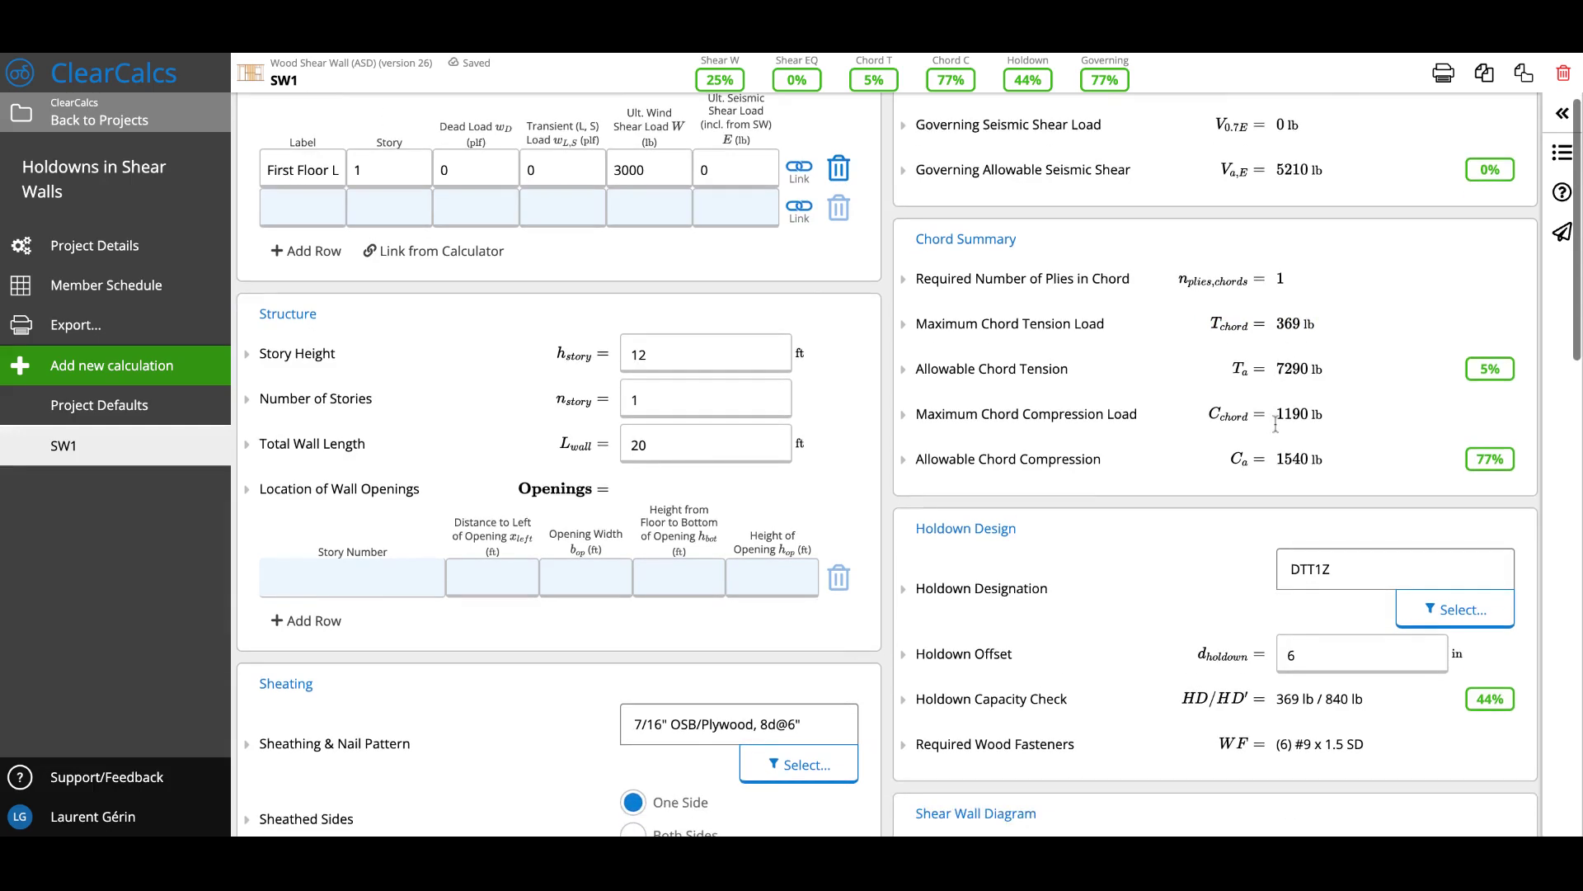
Compare the available holdown designations in the holdown design and keep DTT1Z selected.
drag(940, 445, 918, 430)
click(1315, 467)
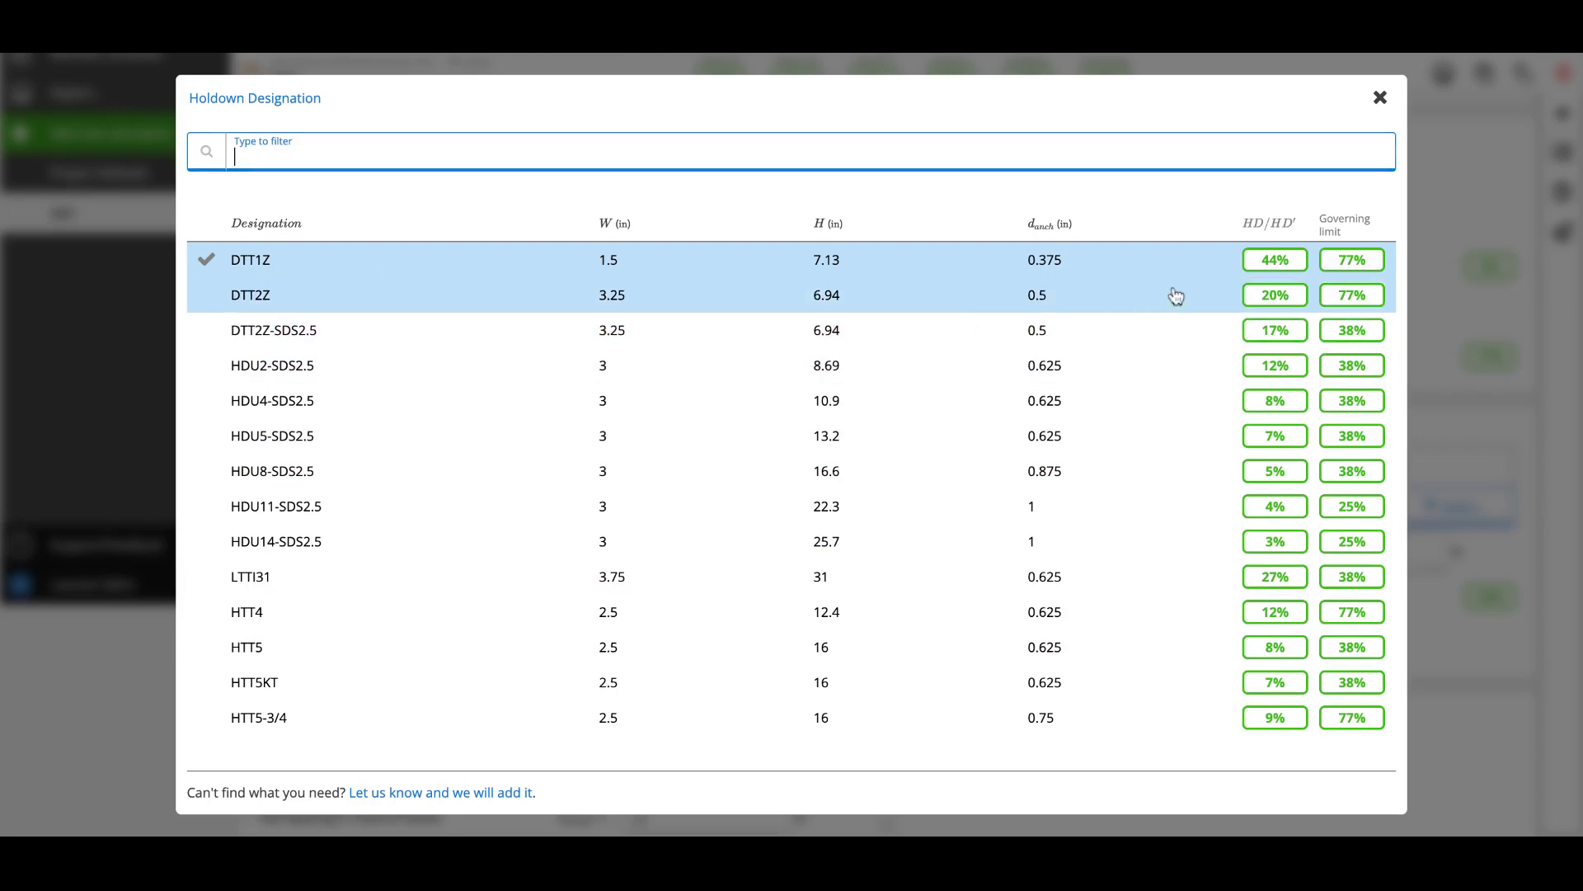
click(1262, 272)
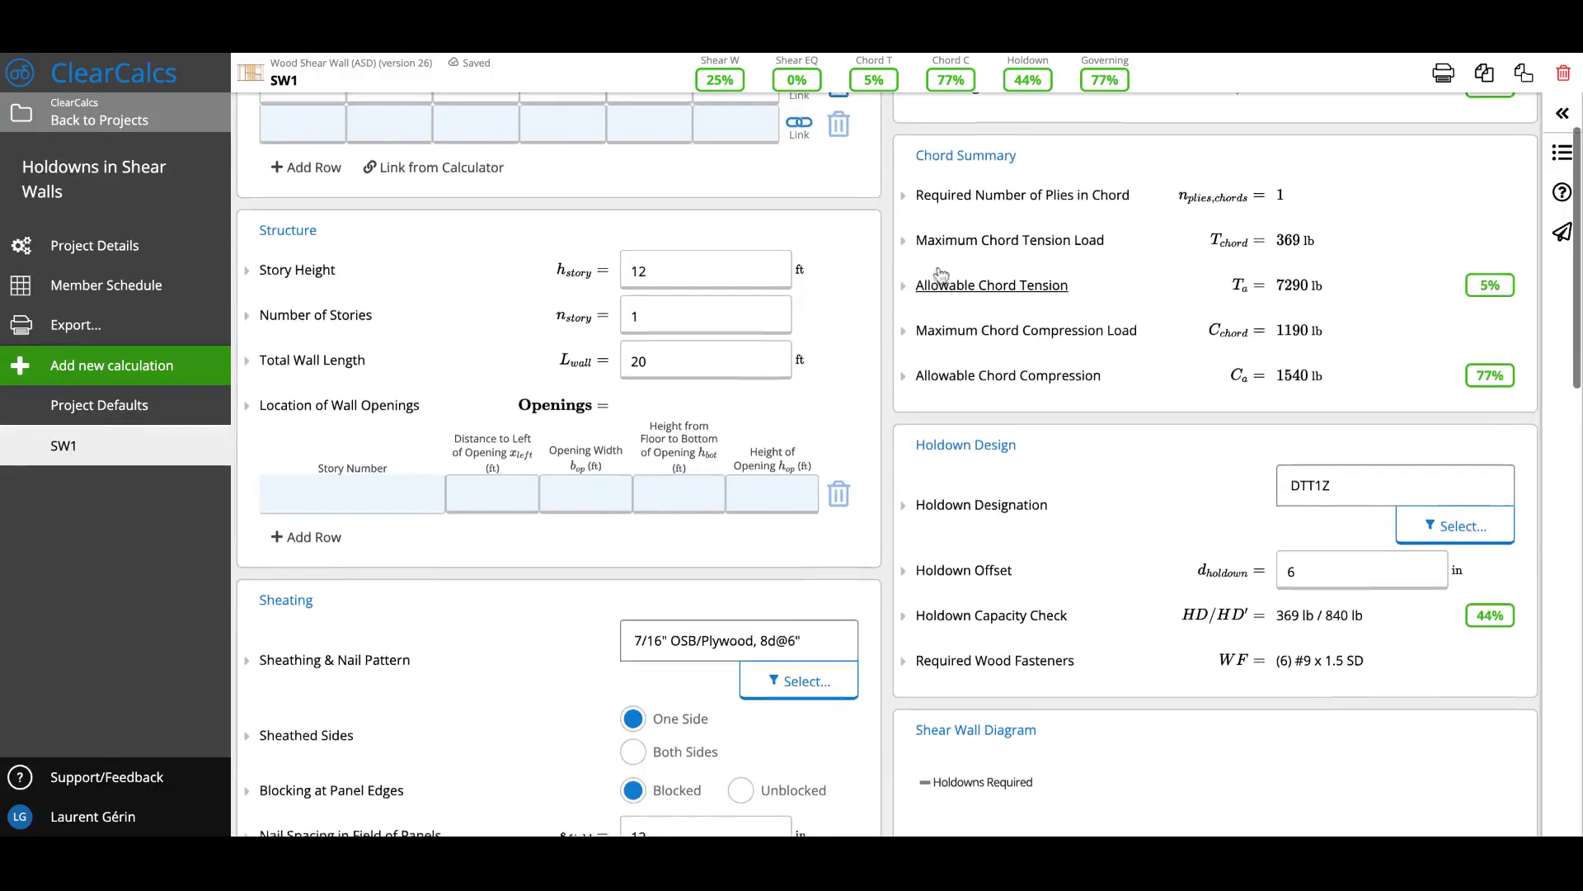
Add a story 1 wall opening 6 ft from the left, 4 ft wide, 4 ft above the floor and 4 ft high.
scroll(941, 275, up, 2)
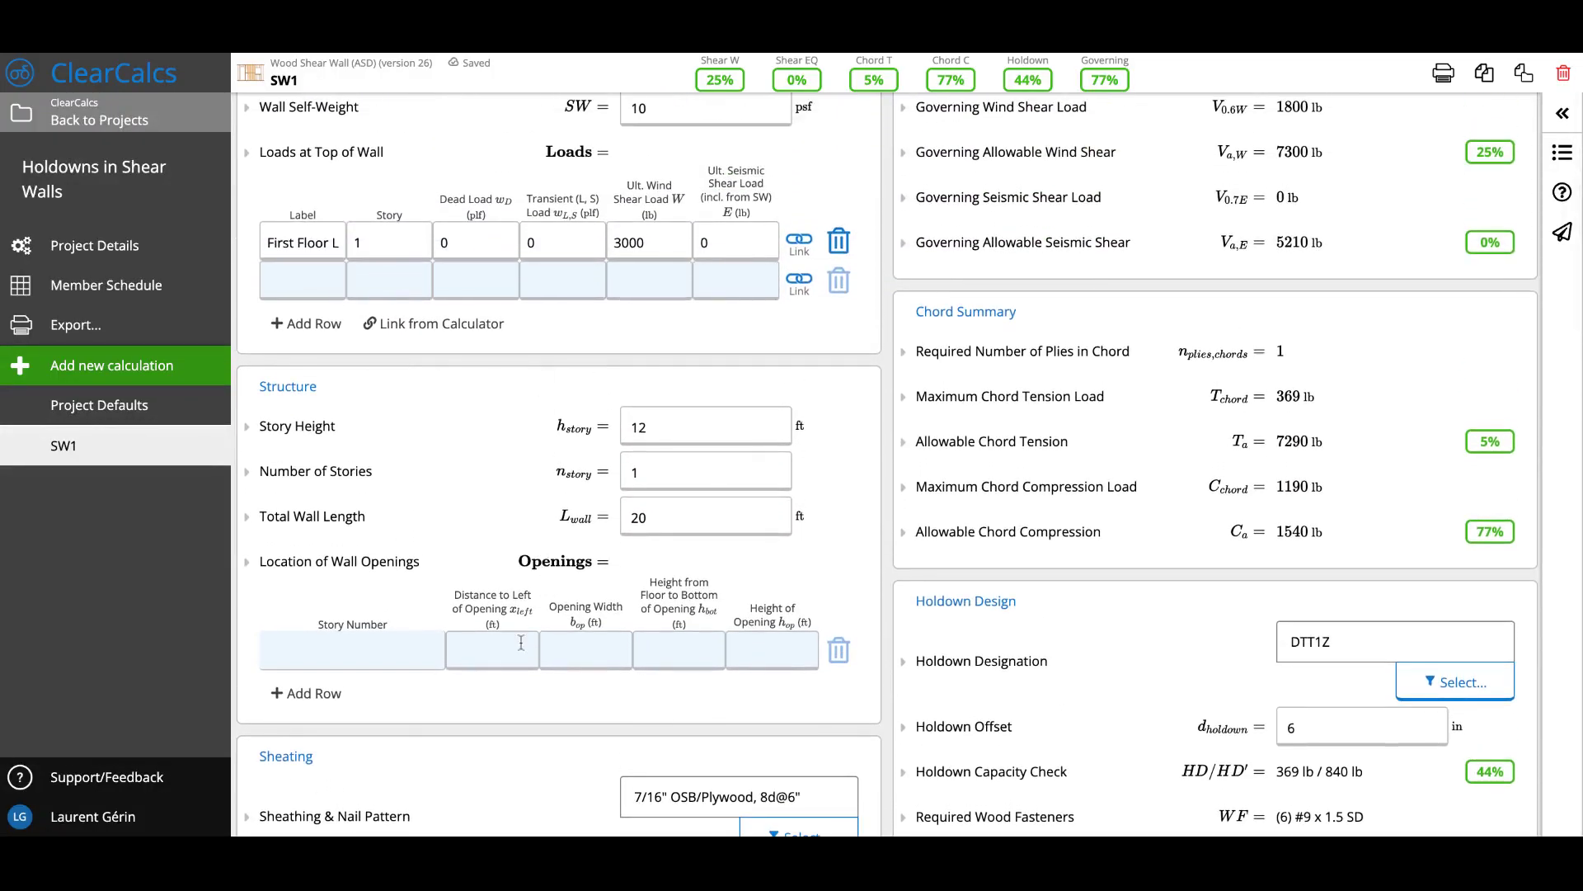
click(520, 643)
scroll(798, 596, down, 1)
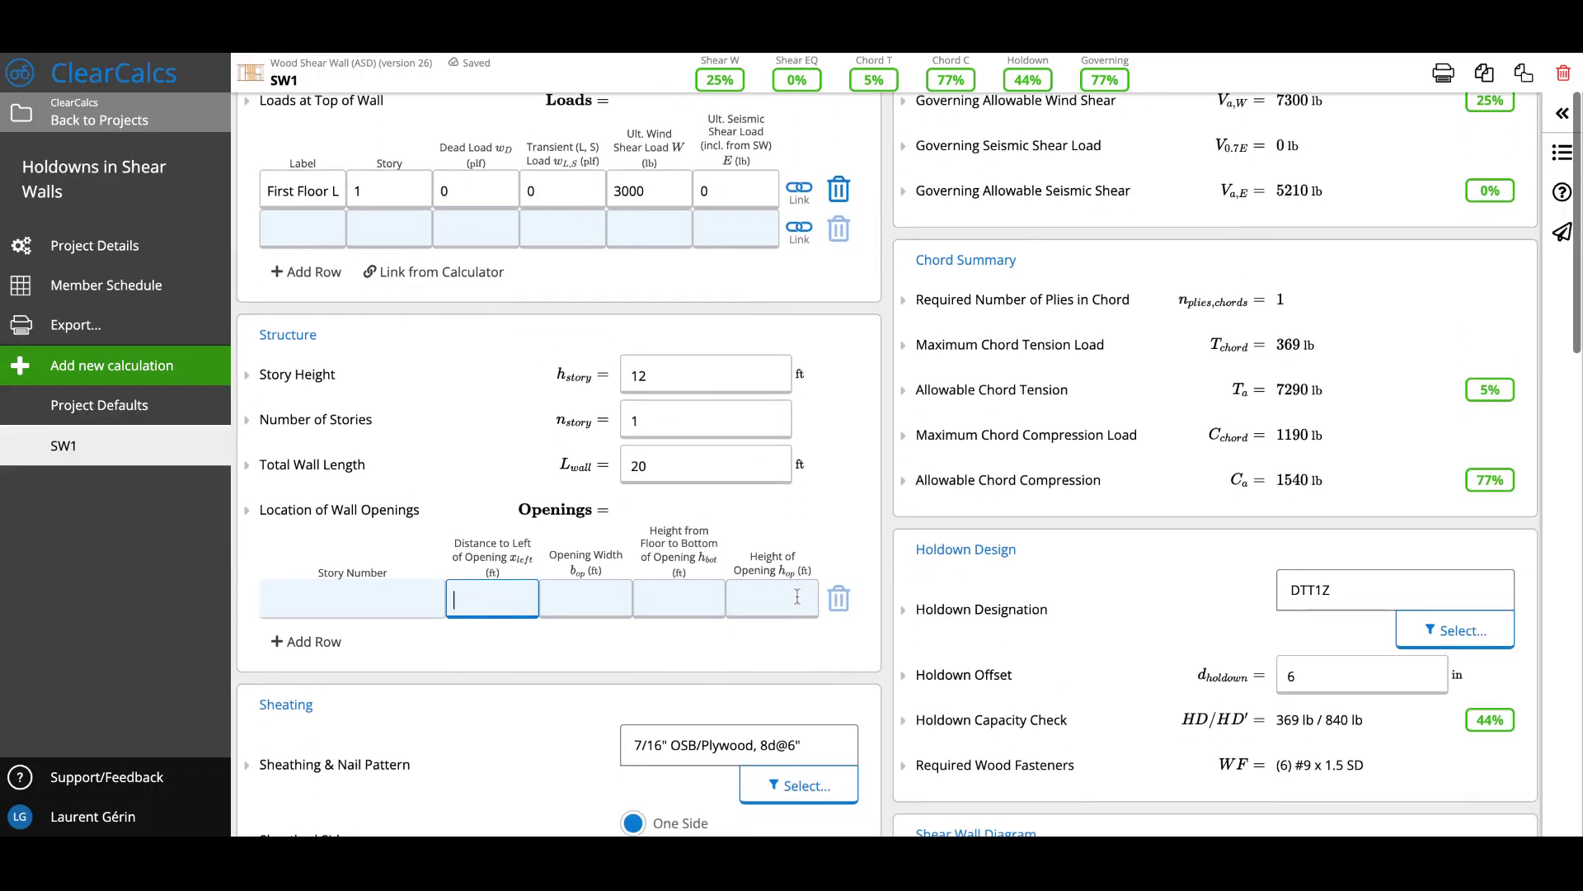
text(6)
key(Tab)
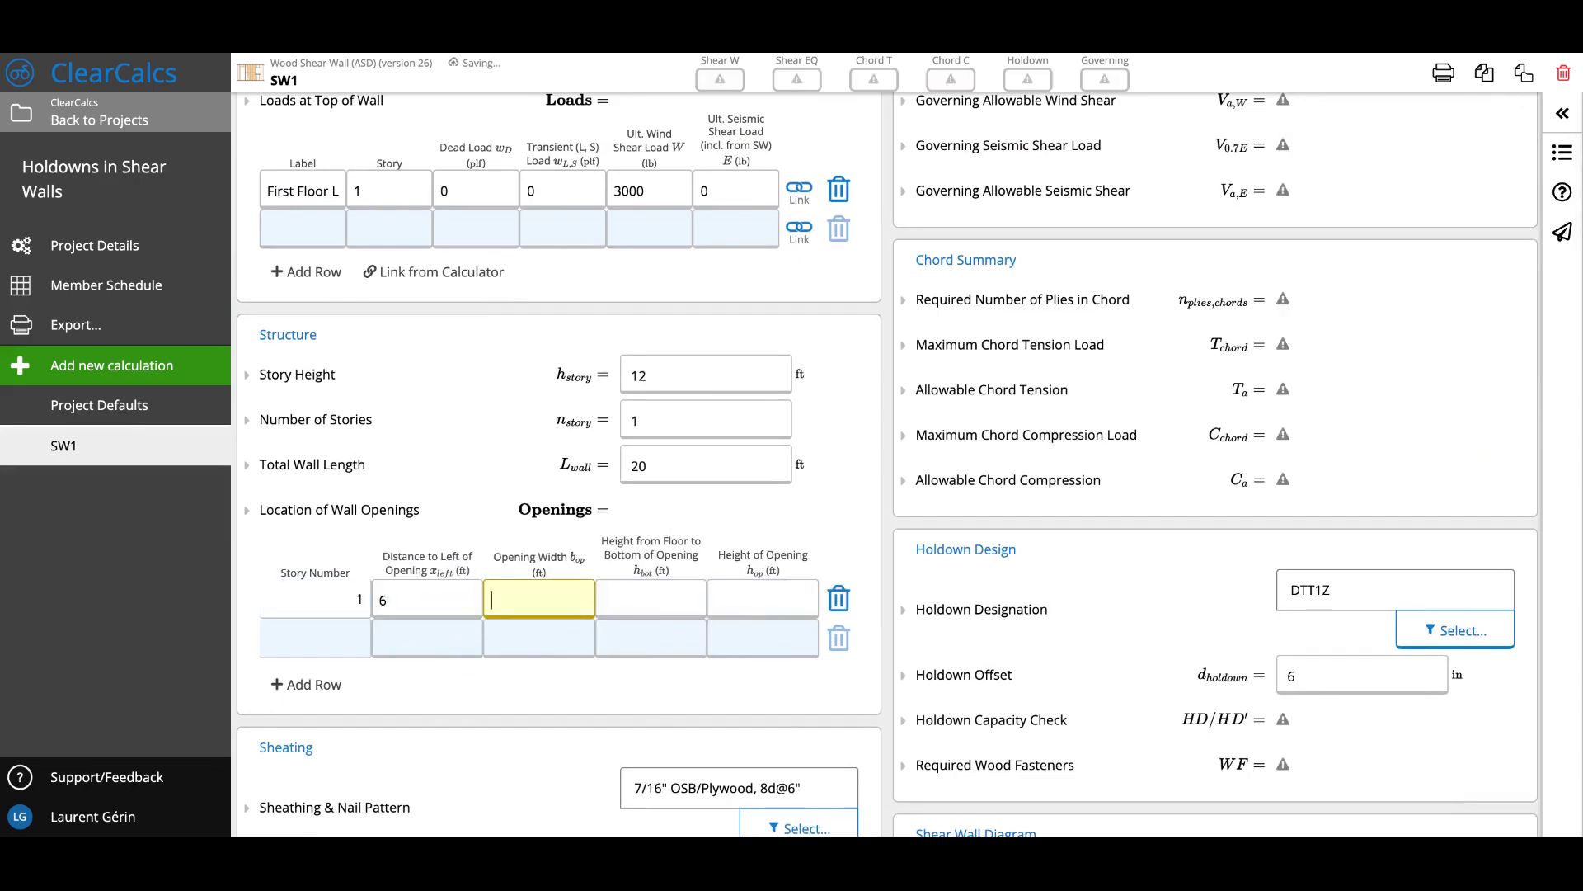
text(4)
key(Tab)
text(4)
key(Tab)
text(4)
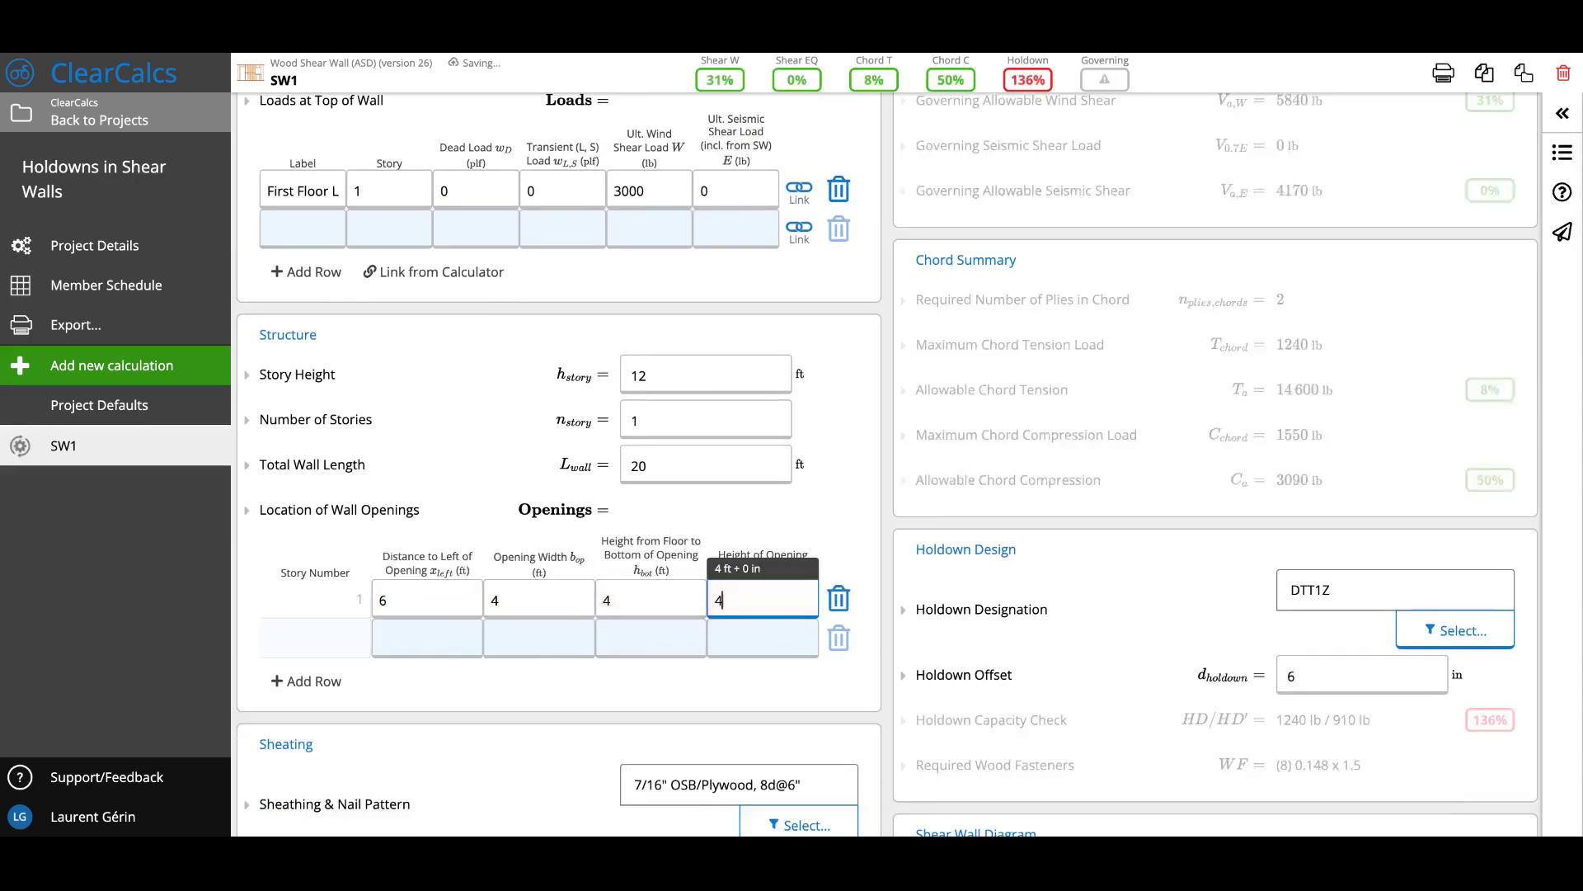
Check the holdowns in the shear wall diagram and the holdown capacity, and change the holdown designation to DTT2Z.
scroll(797, 550, down, 5)
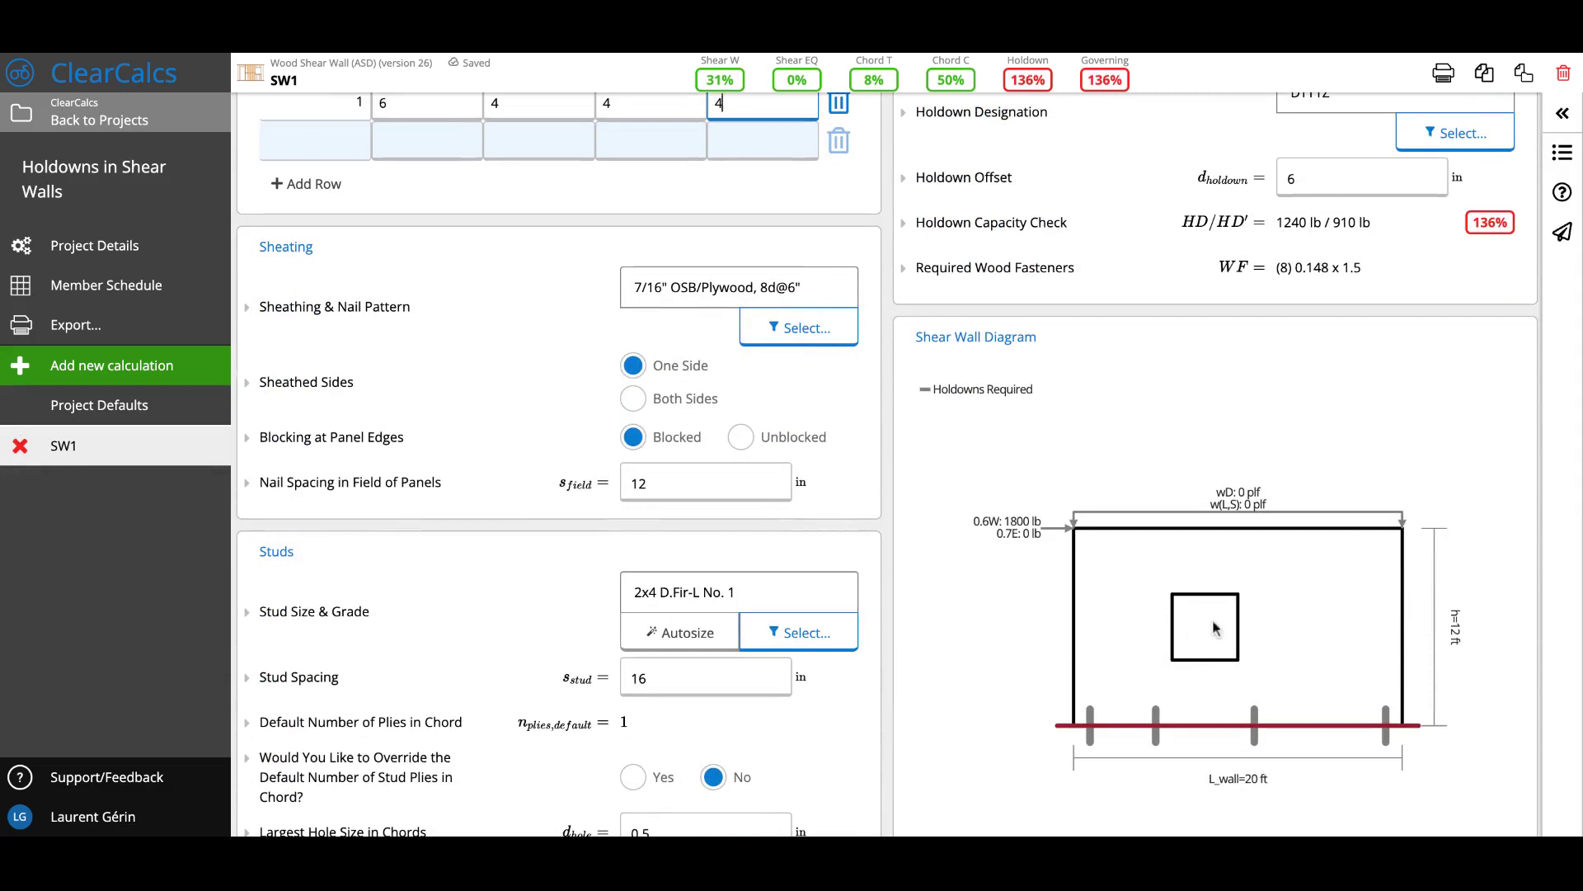
scroll(1259, 666, down, 1)
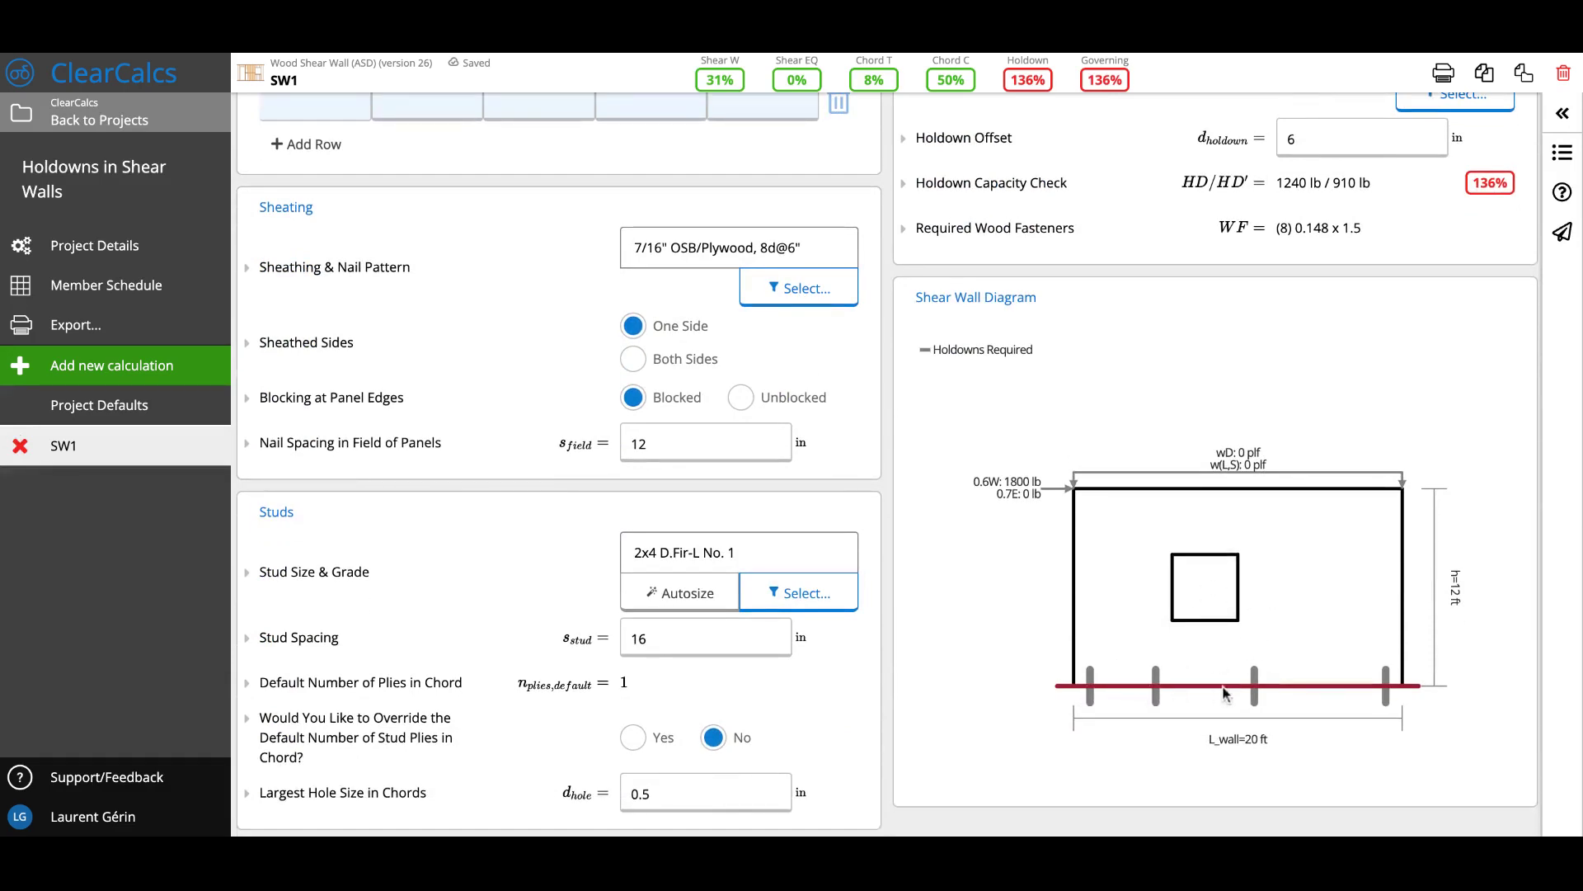
scroll(1361, 297, up, 4)
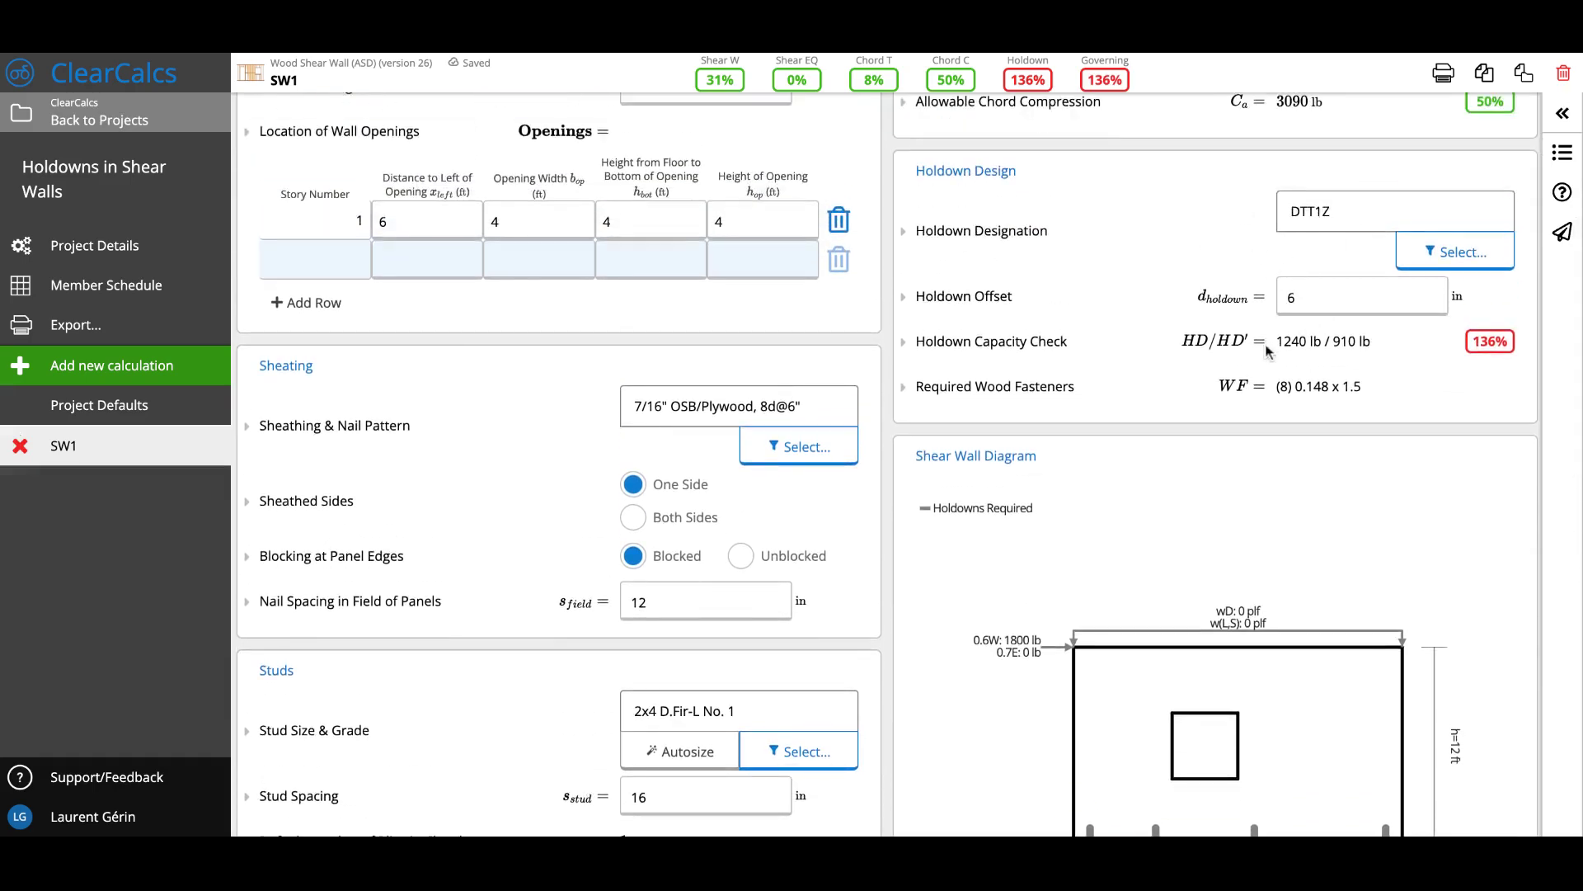
drag(1268, 351, 1369, 347)
scroll(1361, 342, up, 1)
click(1431, 301)
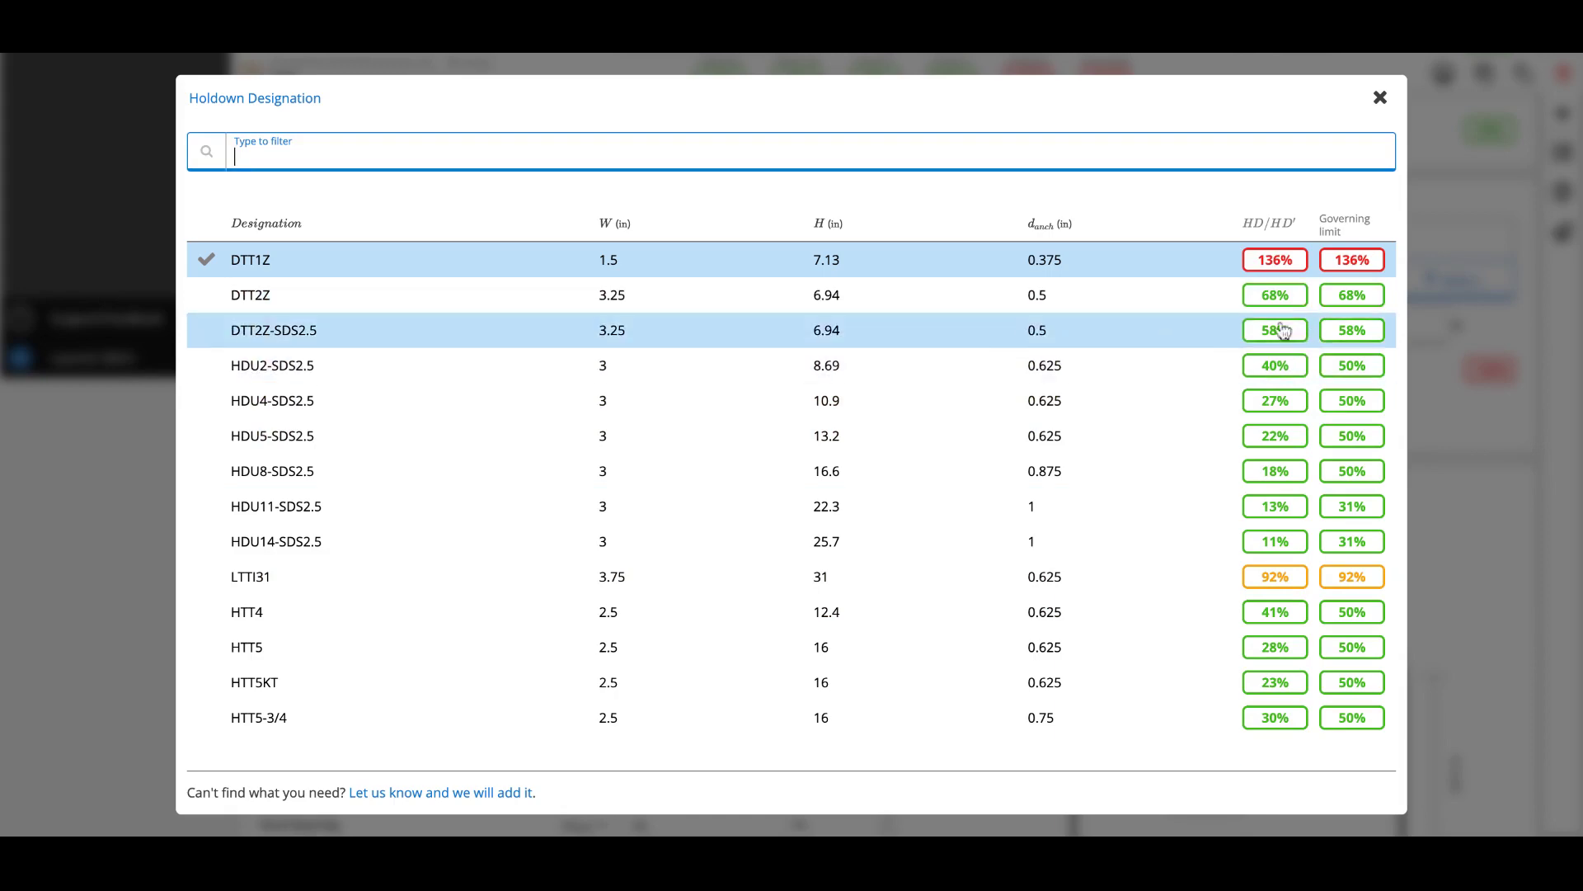
click(1118, 286)
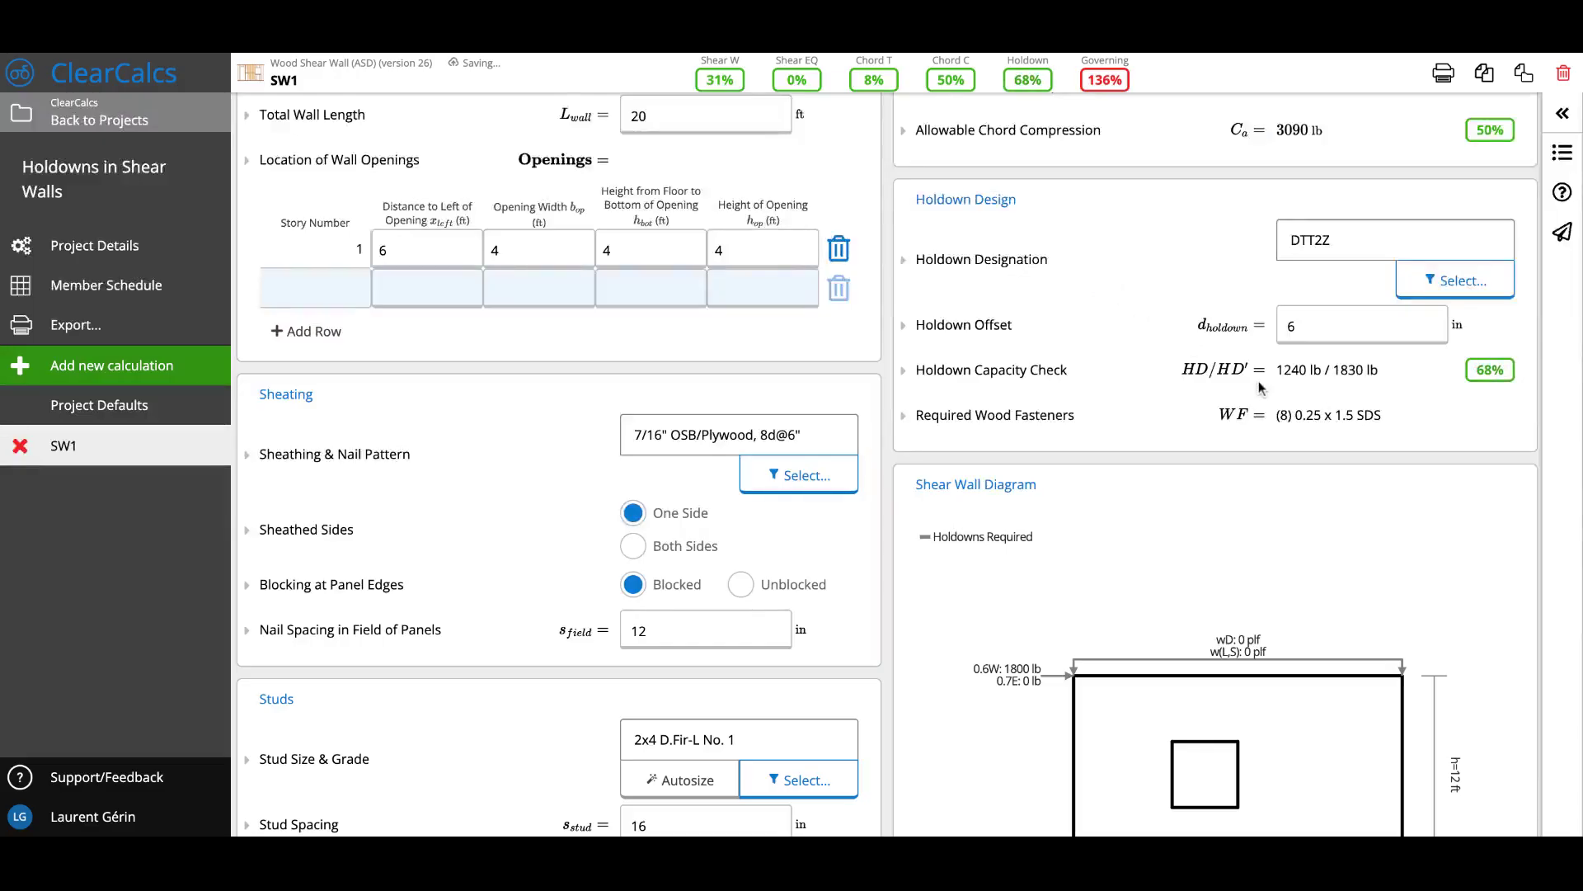
Expand the explanation and equation for the required number of plies in the chord.
scroll(1260, 387, up, 1)
scroll(1260, 387, up, 4)
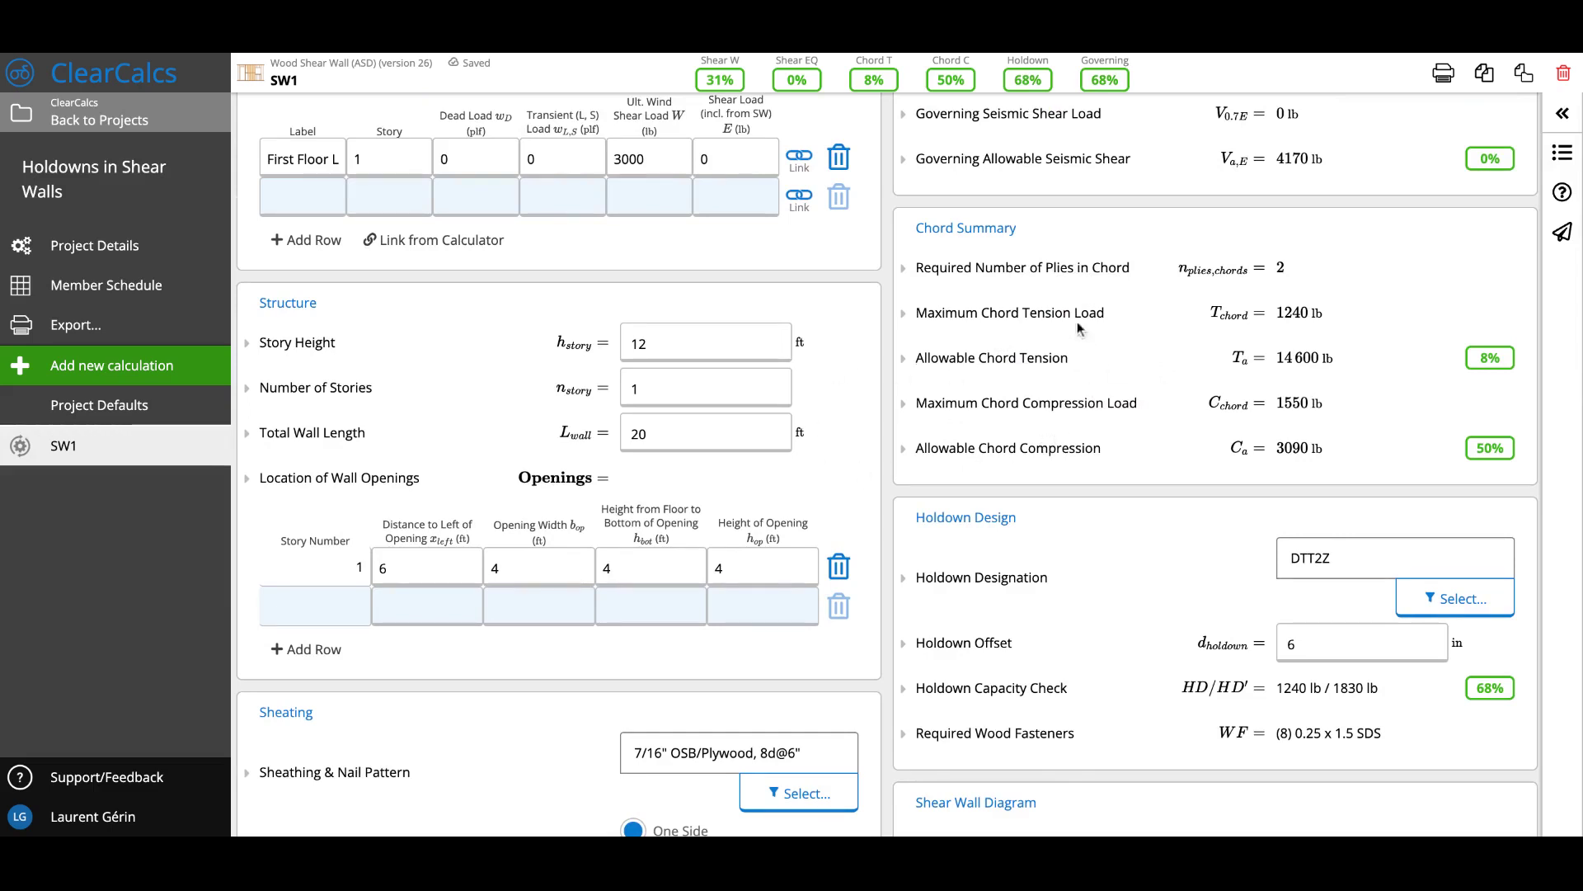
triple_click(1316, 268)
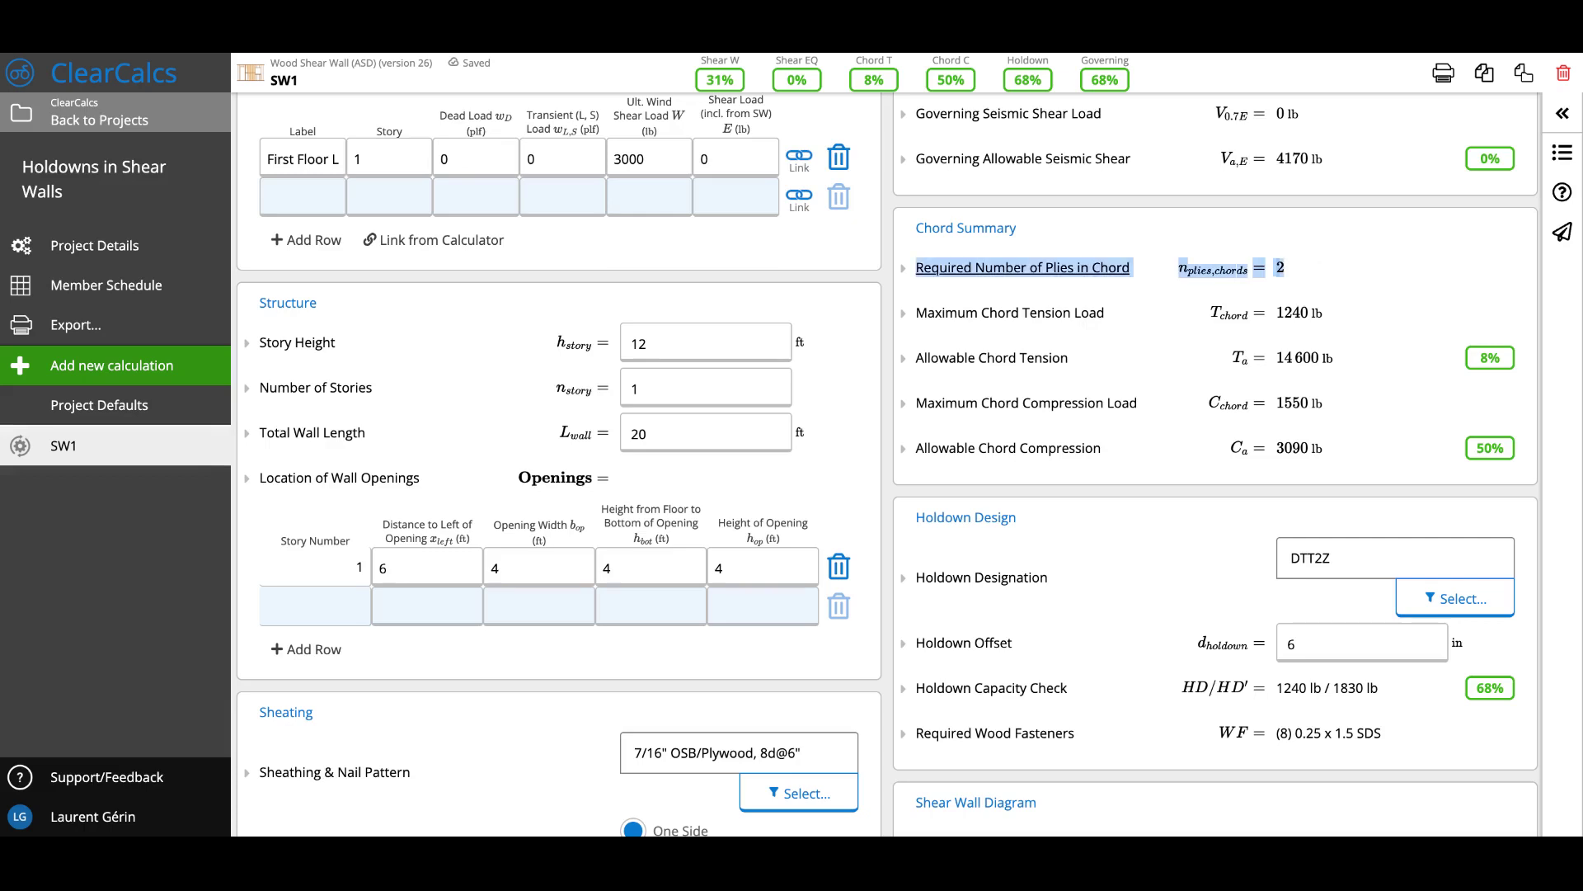
click(1283, 272)
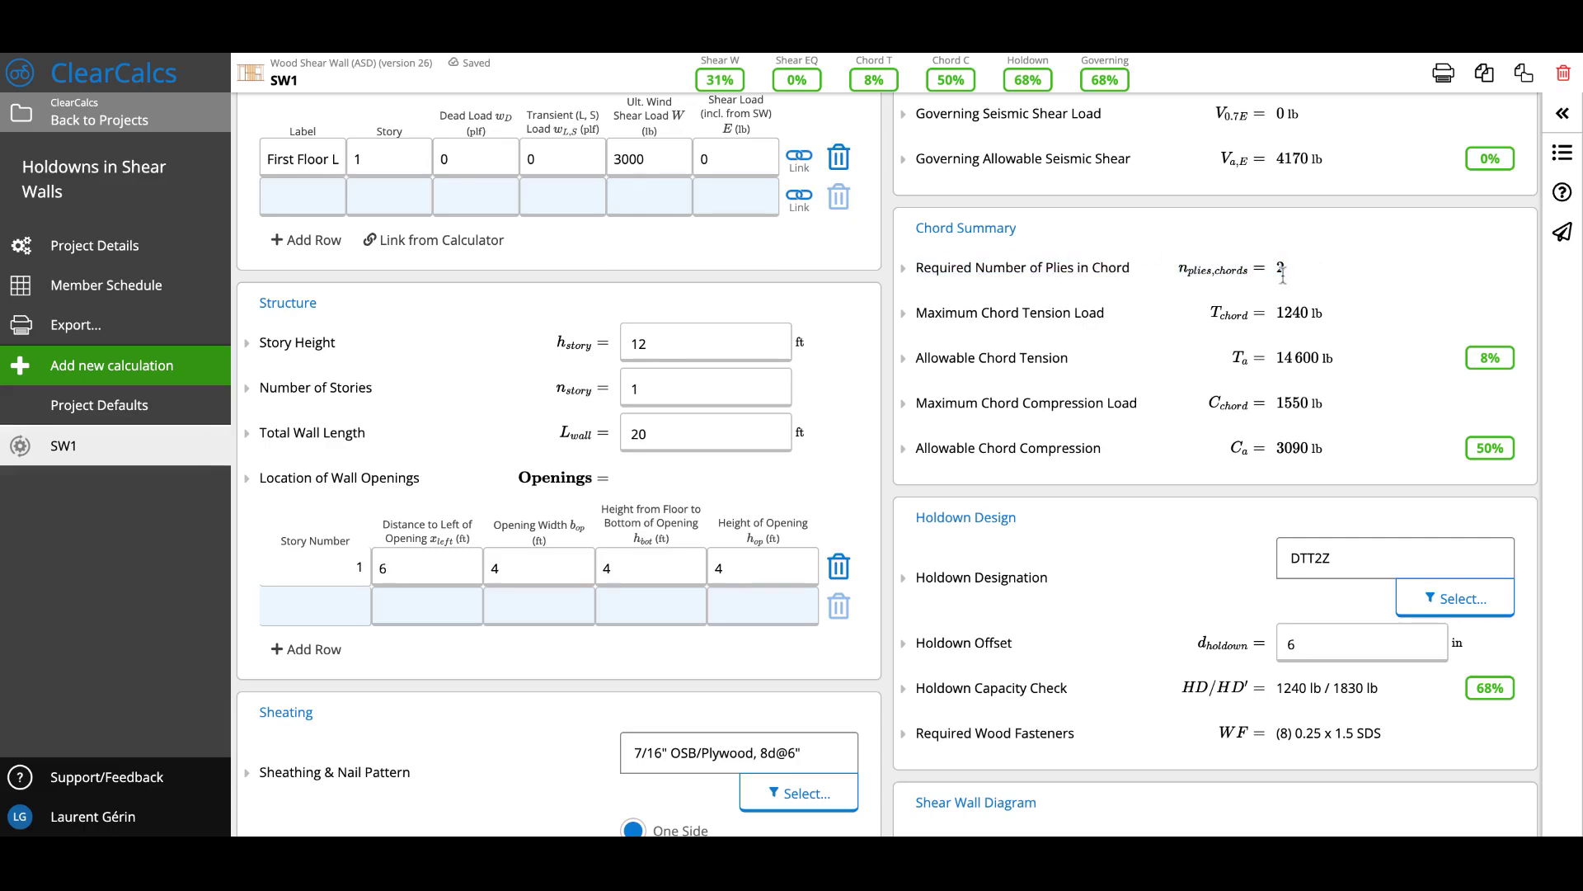
click(1063, 281)
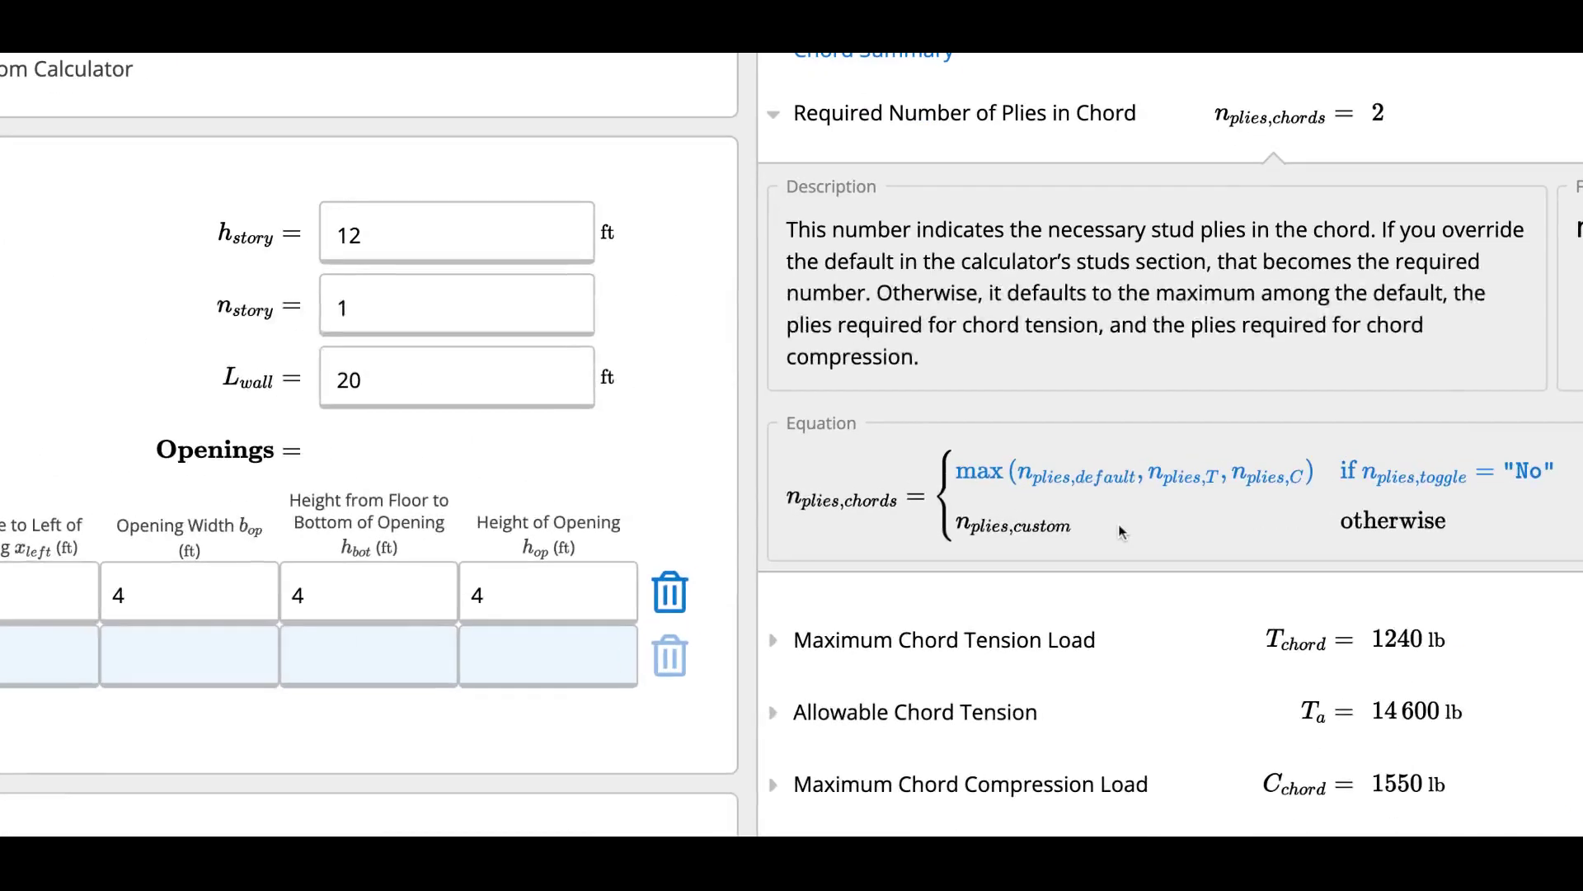
Examine the default, tension and compression ply terms in the chord plies equation, and collapse the details.
drag(884, 472, 987, 475)
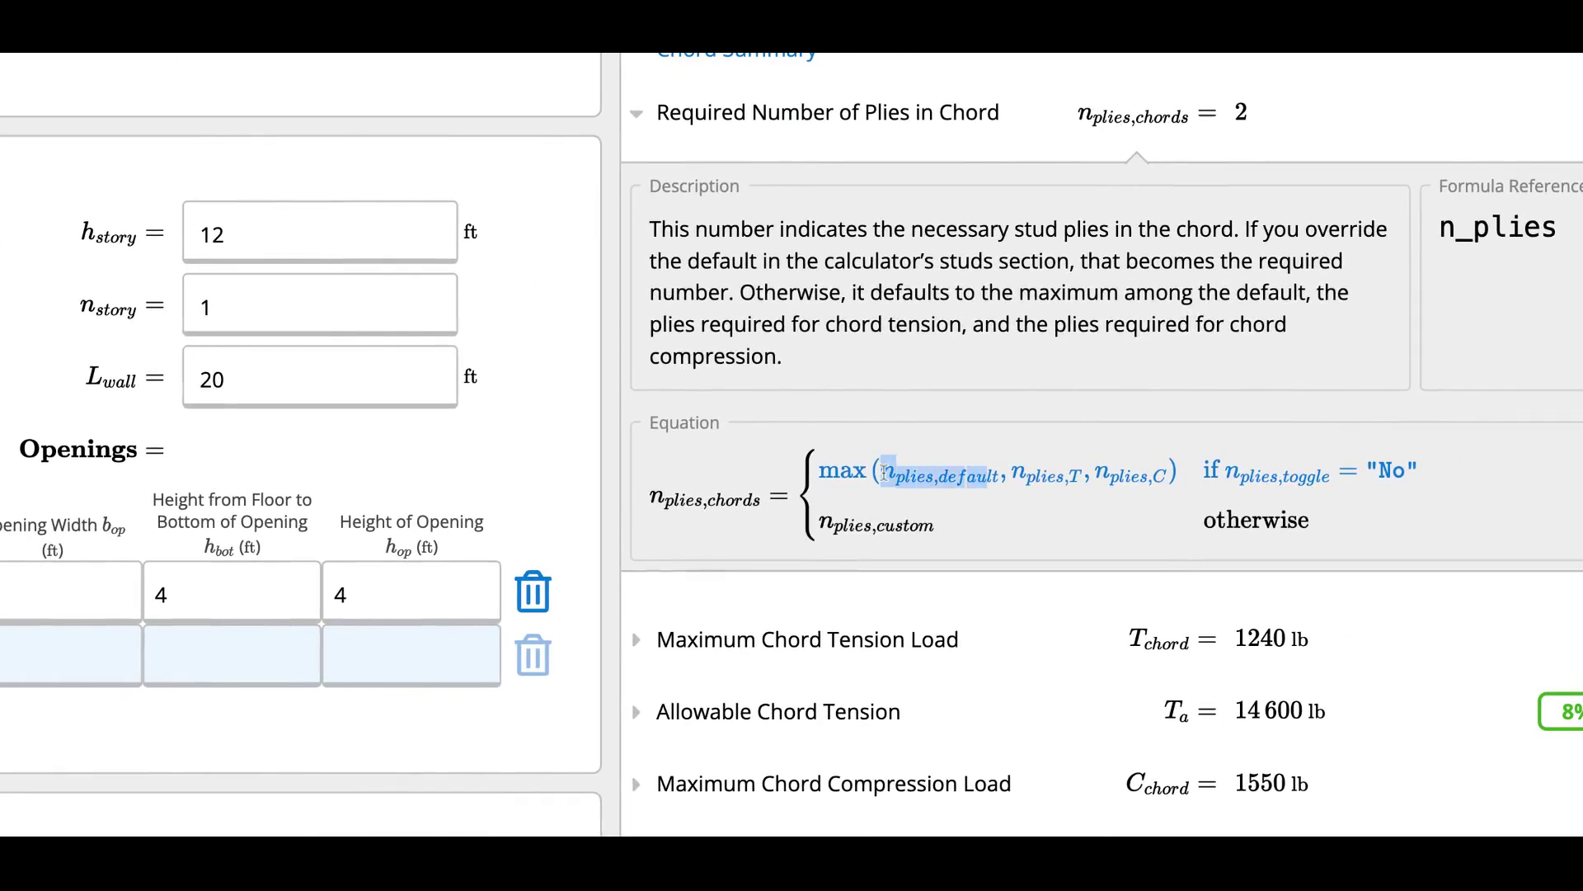
scroll(1002, 476, down, 1)
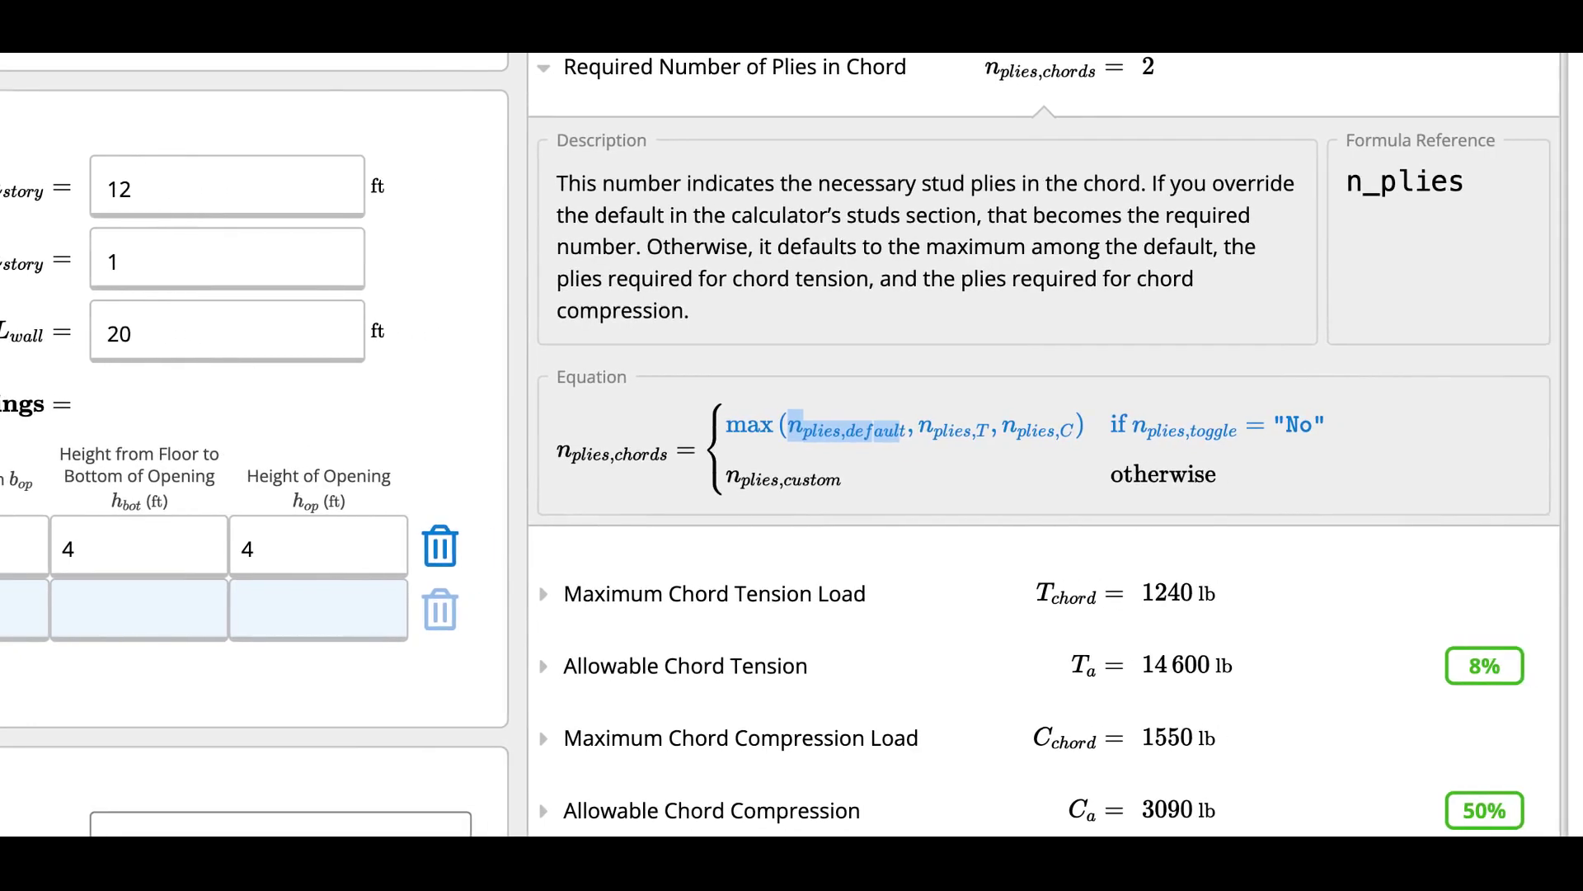
click(918, 419)
key(shift+Right)
key(shift+Right)
key(shift+Right)
key(shift+Right)
key(shift+Right)
key(shift+Right)
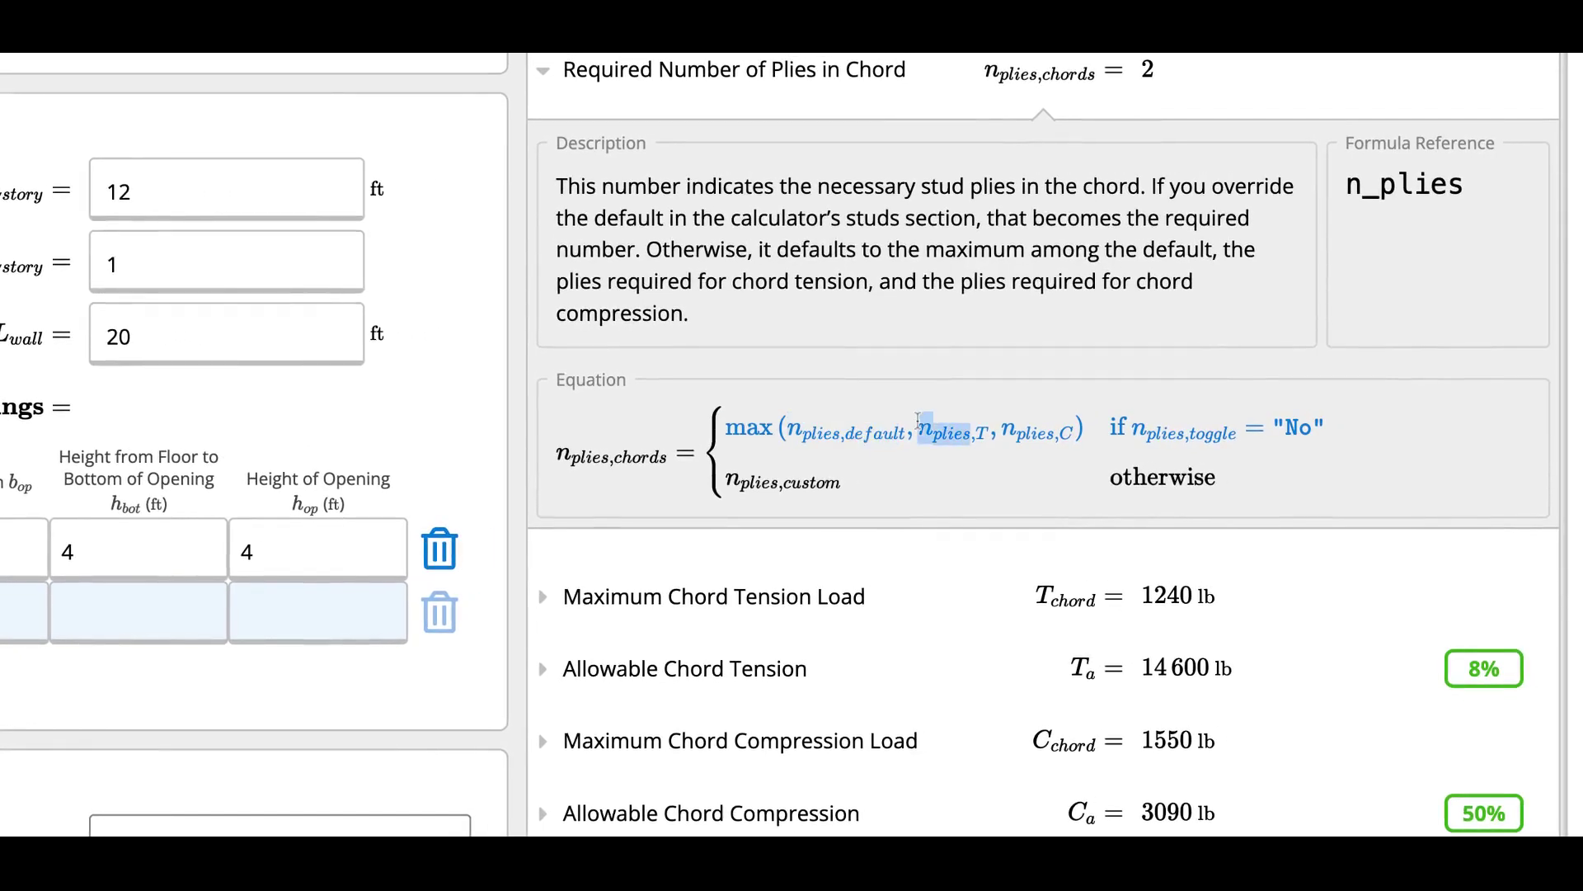
click(997, 426)
key(shift+Right)
key(shift+Right)
key(shift+Right)
key(shift+Right)
key(shift+Right)
key(shift+Right)
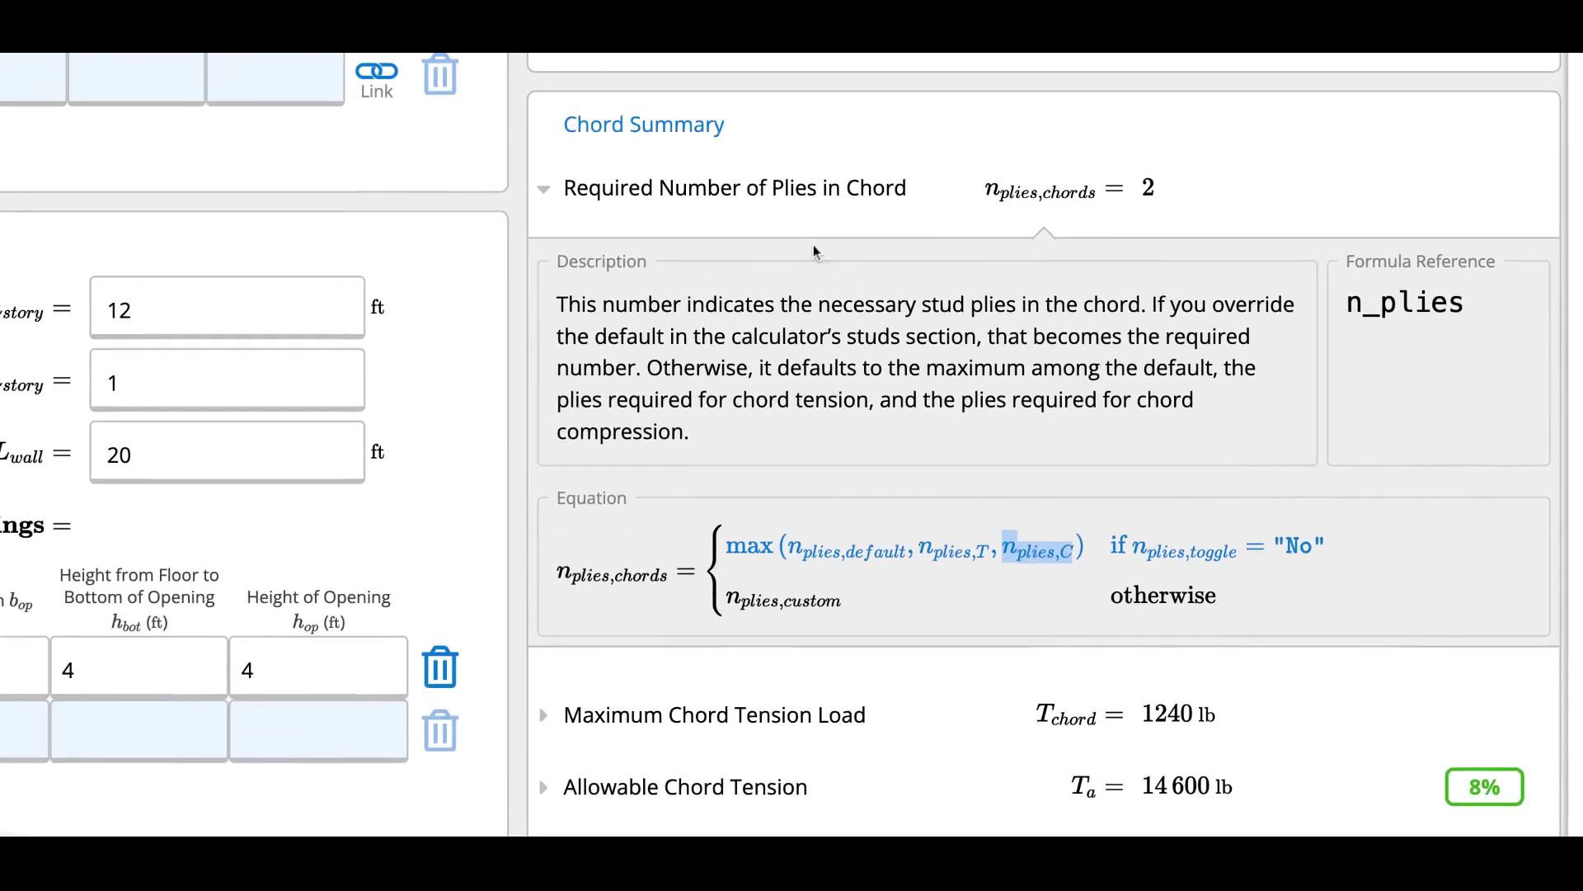
click(808, 71)
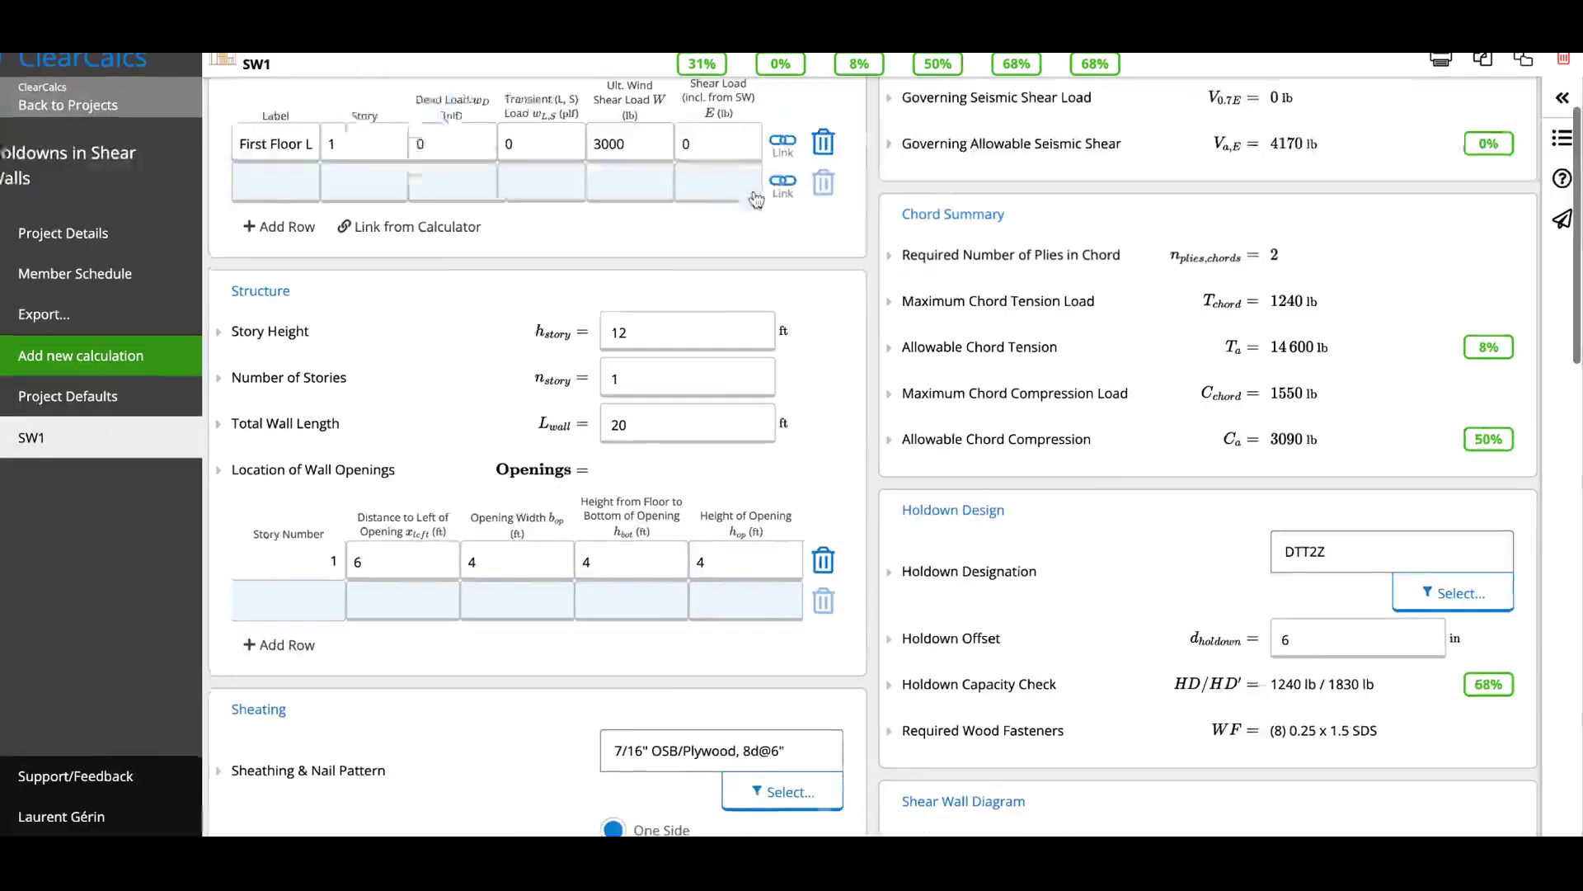
Try overriding the default number of stud plies in the chord with 2, and turn the override back off.
scroll(645, 399, down, 6)
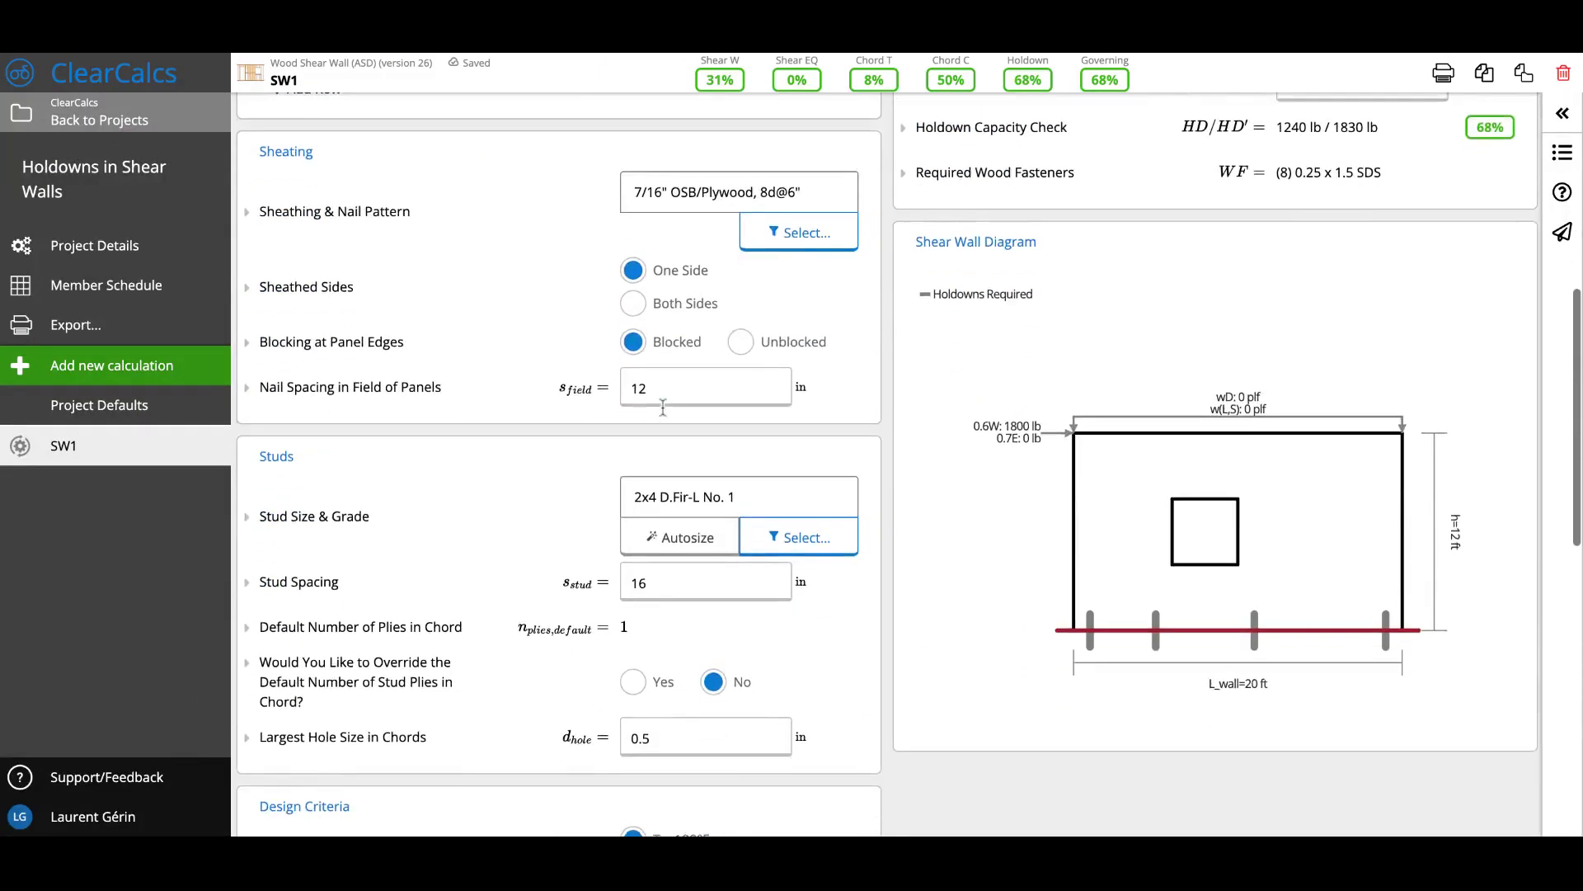
scroll(663, 407, down, 1)
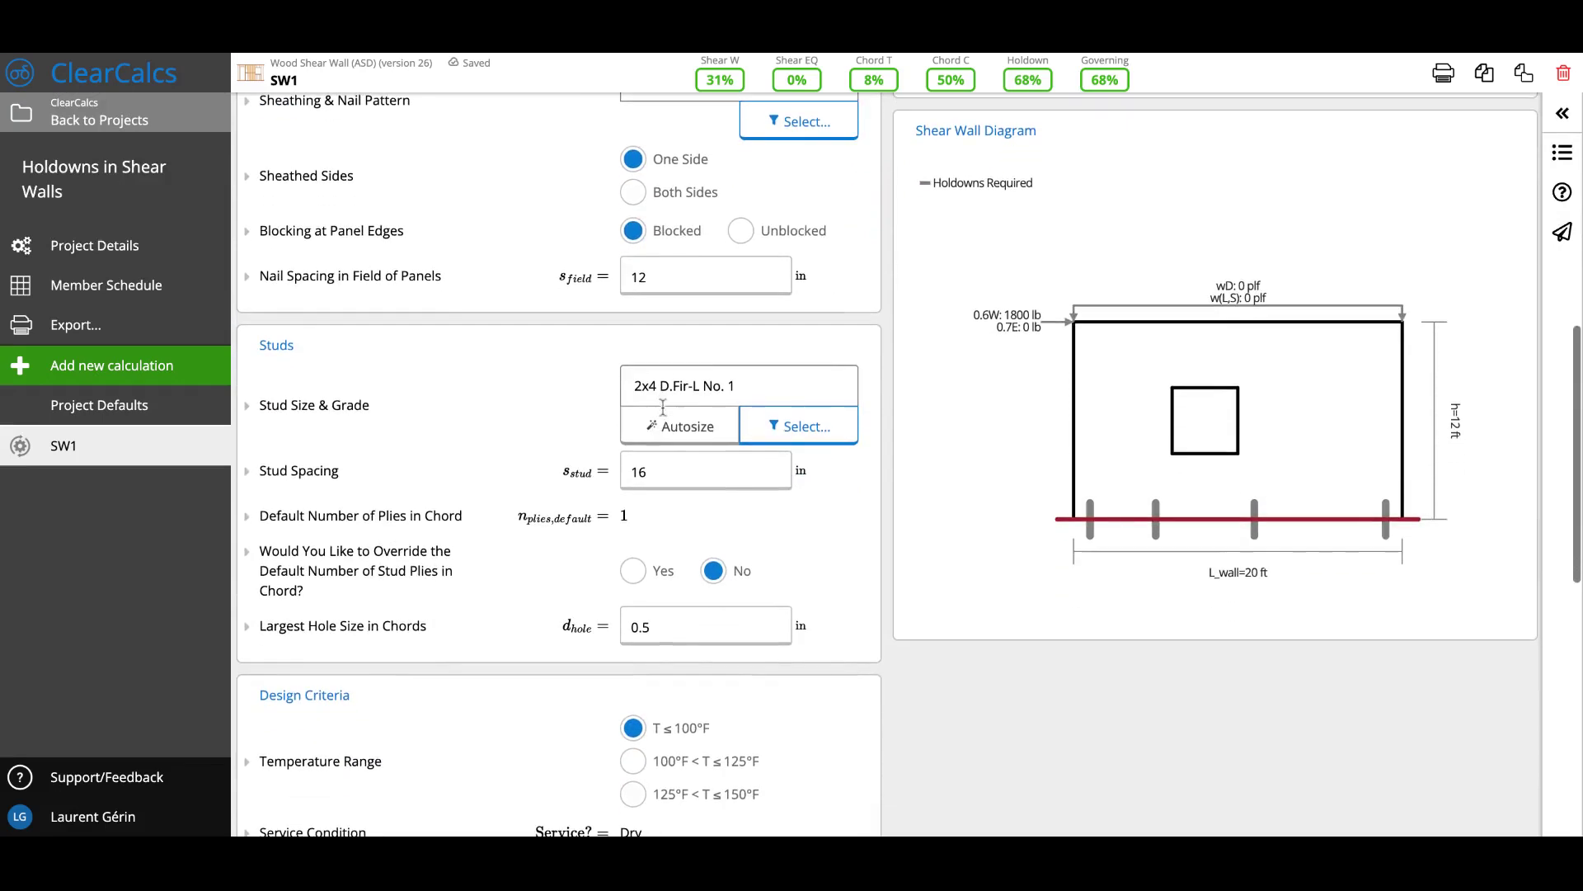
click(633, 577)
click(676, 627)
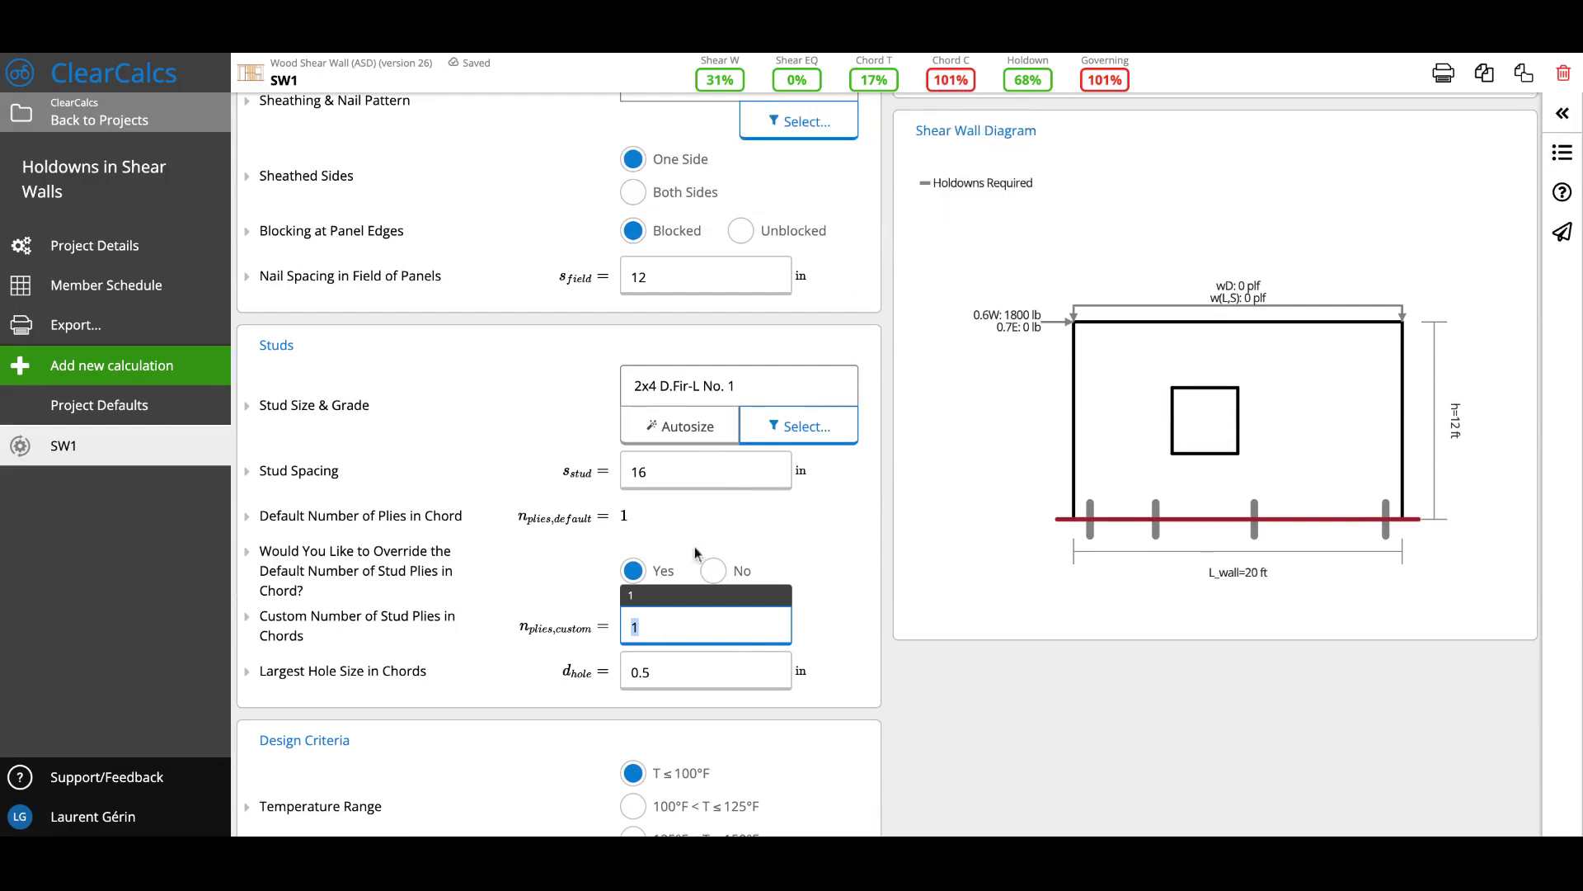
text(2)
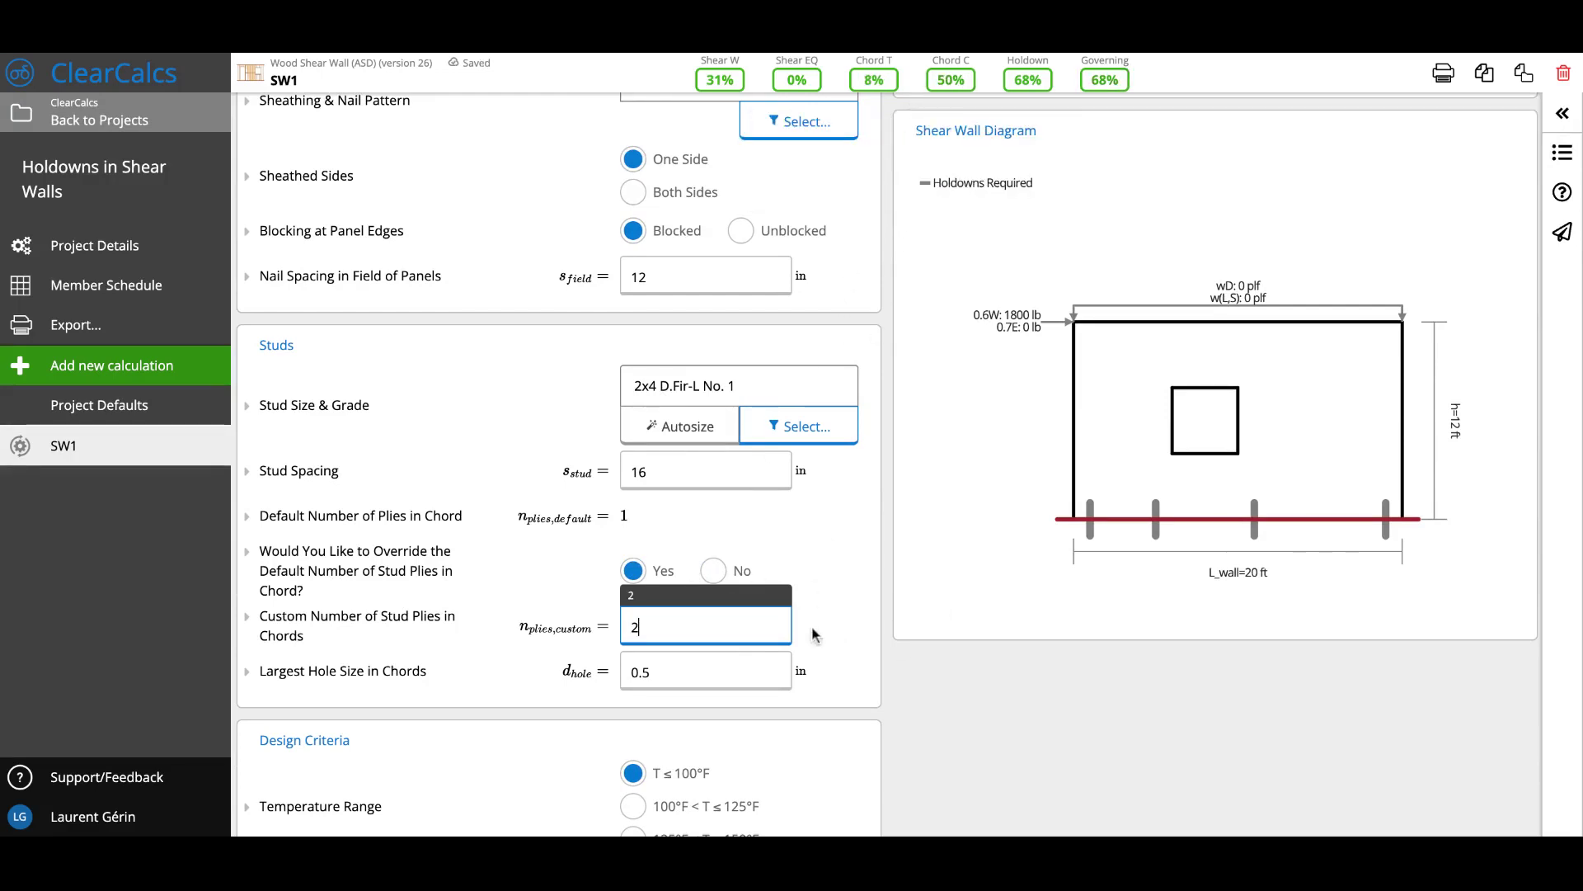
click(713, 571)
Set the first-floor dead load at the top of the wall to 100 plf and check its effect on the holdown design.
scroll(958, 515, up, 3)
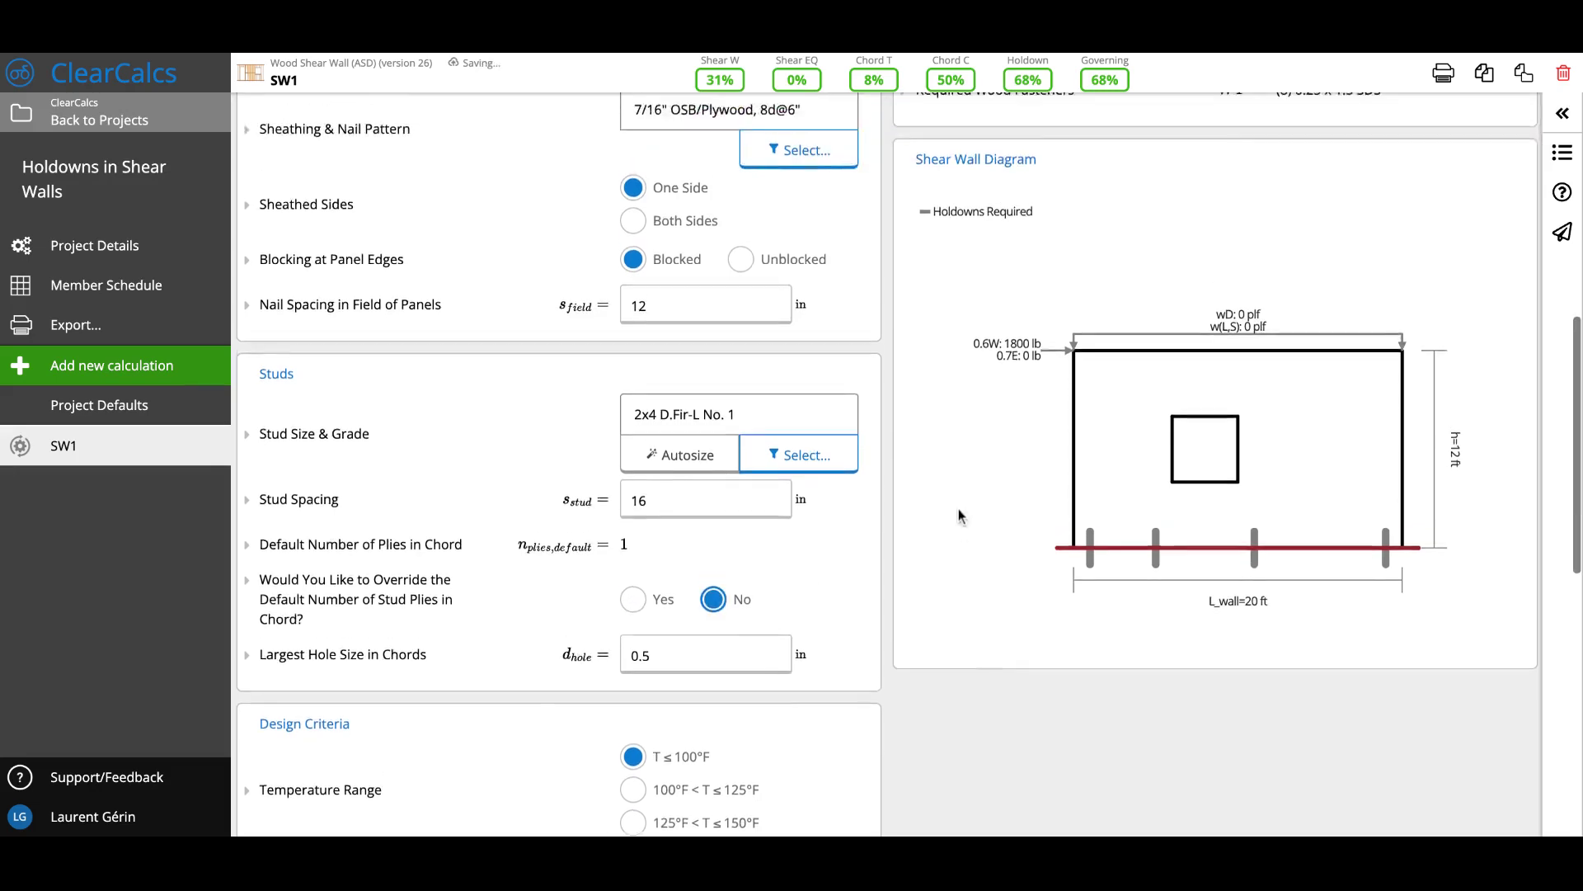
scroll(963, 470, up, 3)
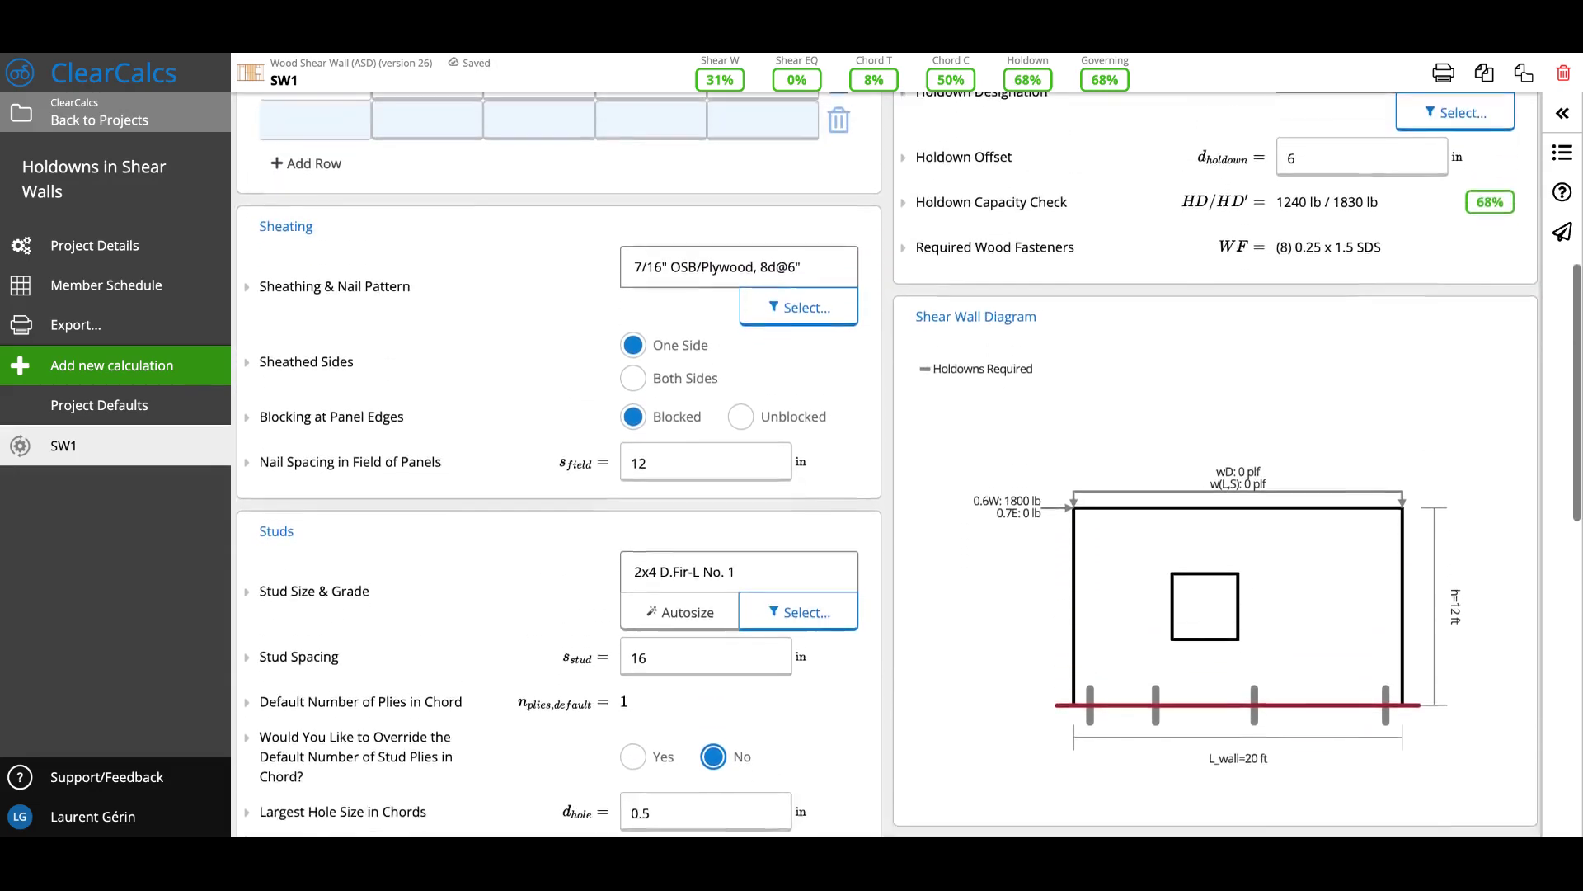
scroll(637, 217, up, 4)
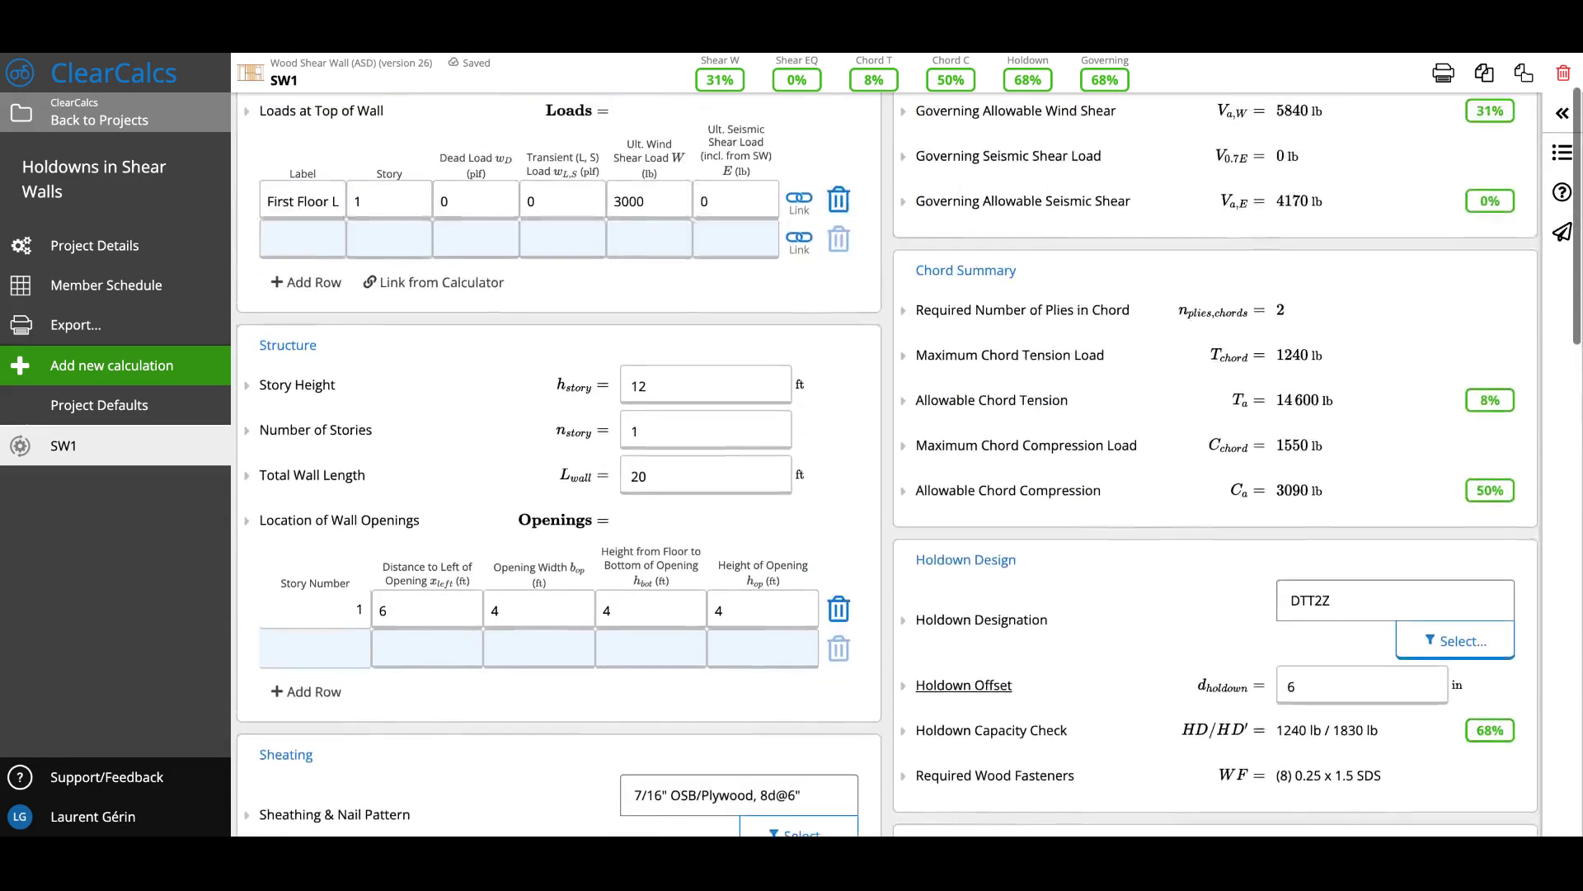
click(495, 281)
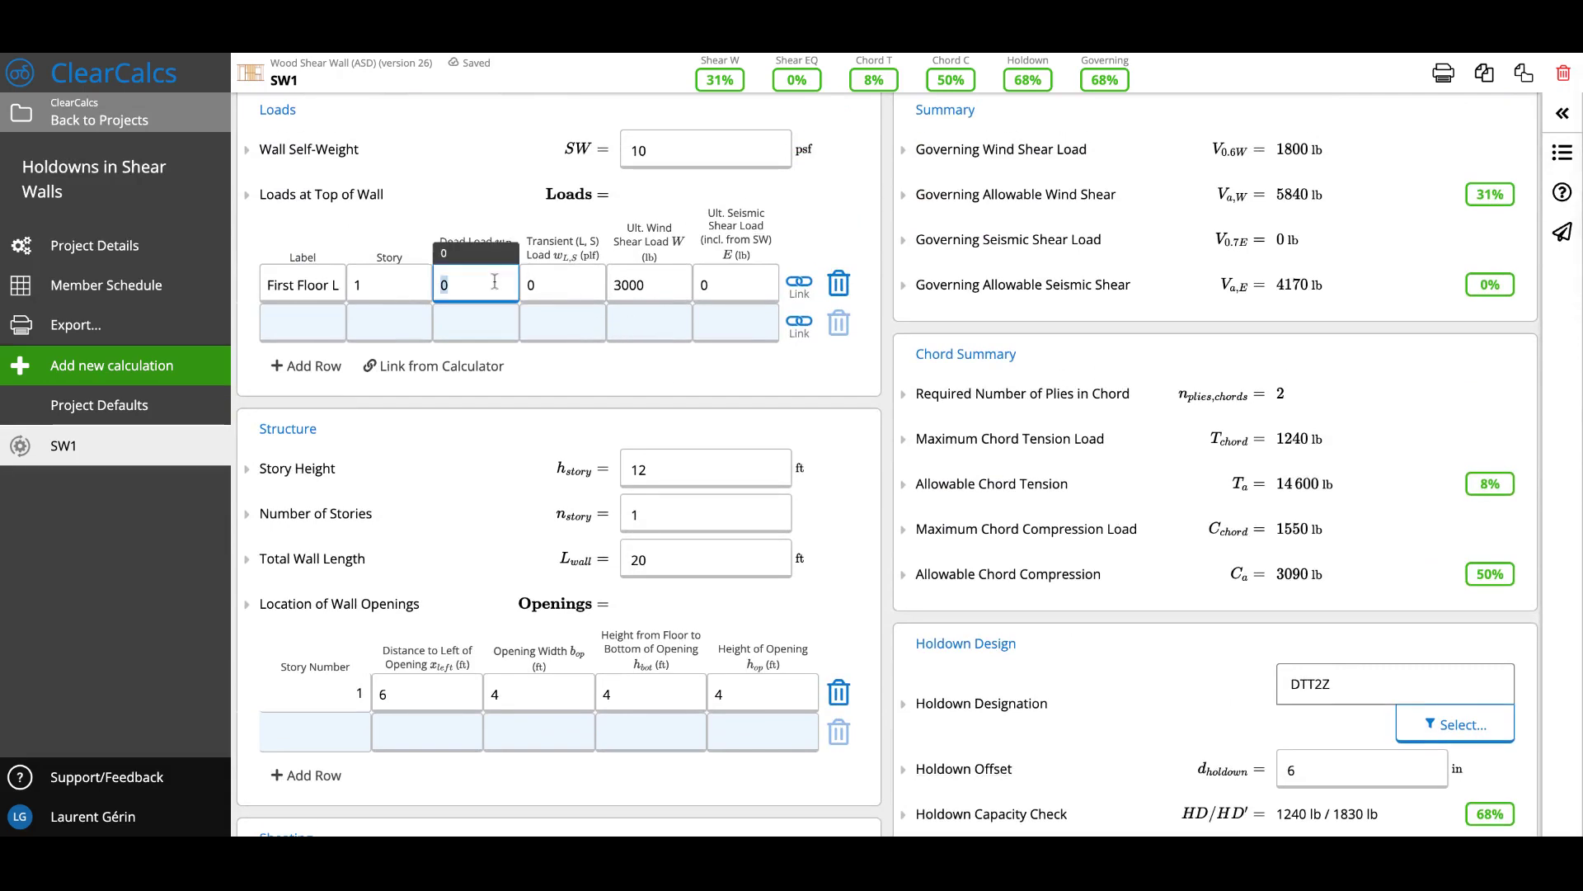
text(100)
scroll(897, 358, down, 5)
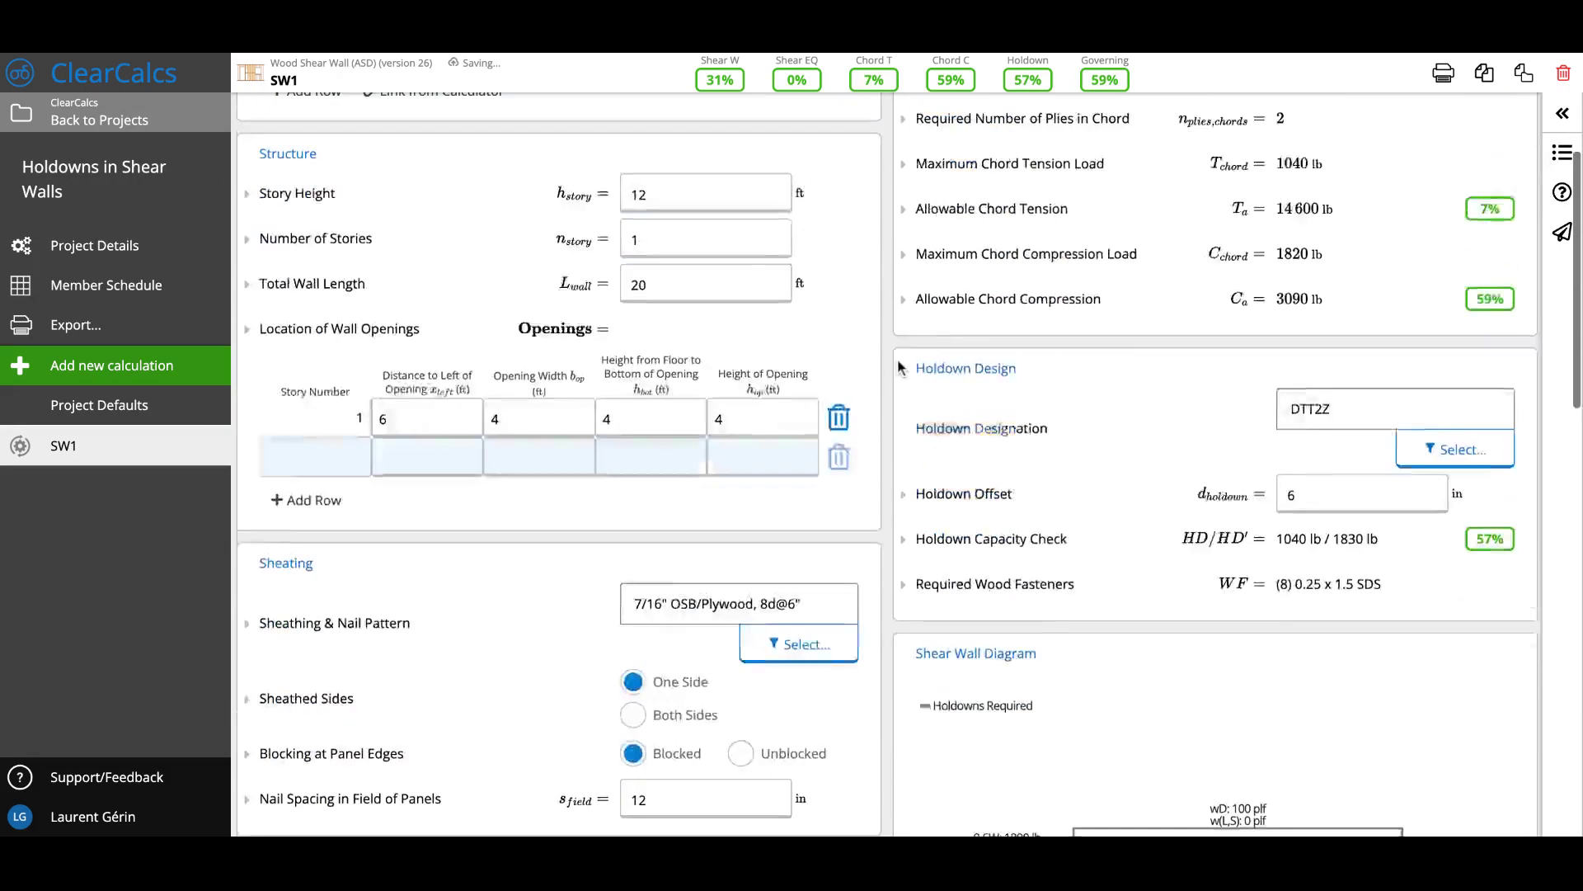
scroll(897, 358, down, 2)
scroll(945, 422, up, 7)
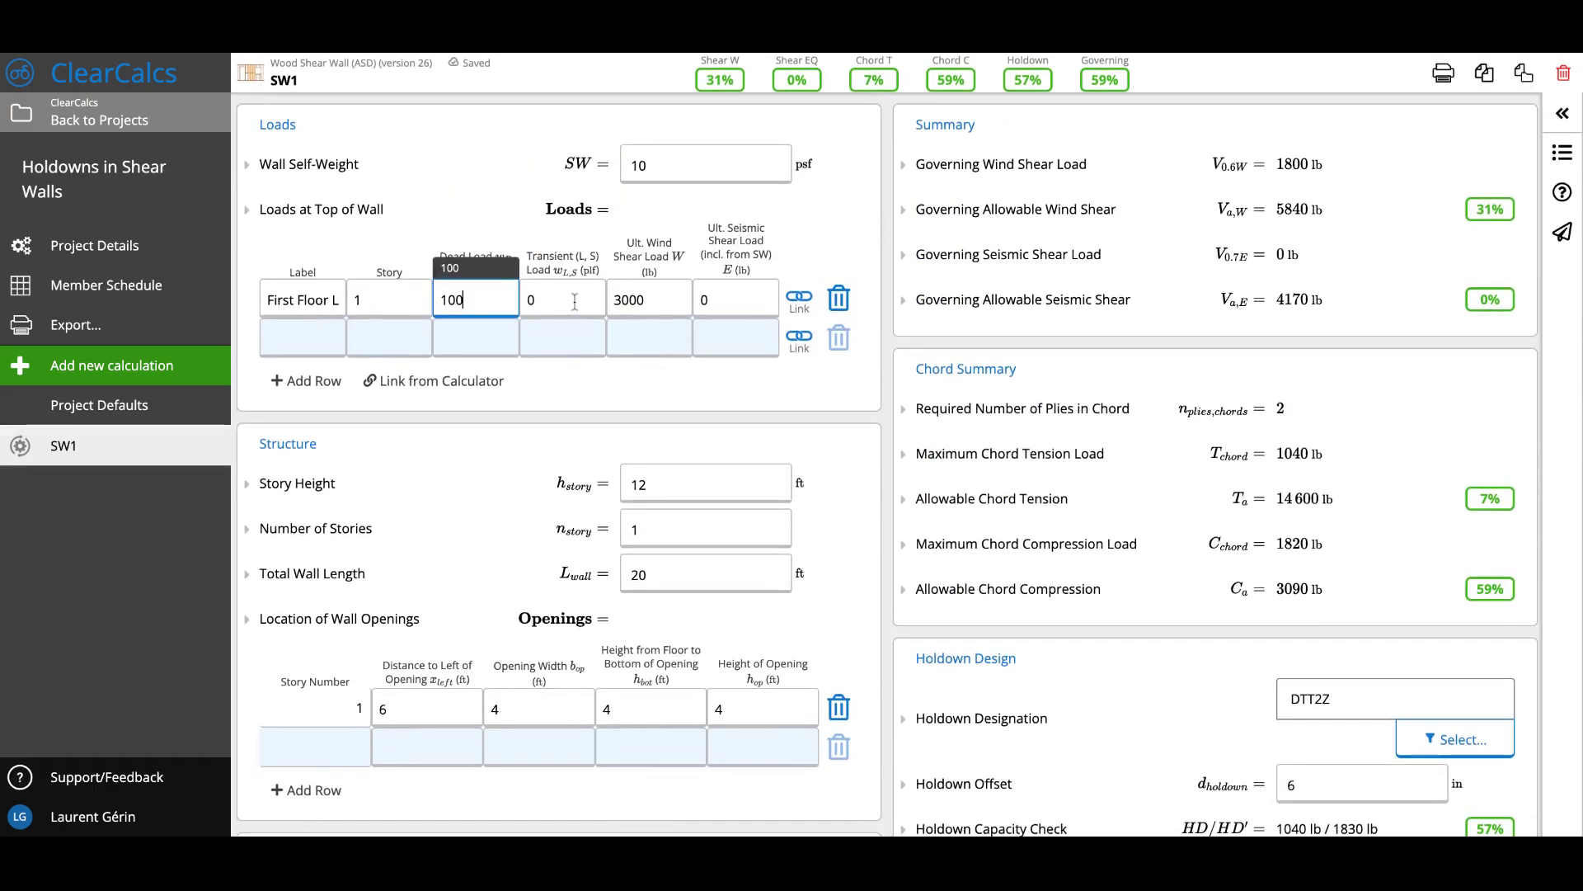
Set the first-floor dead load to 200 plf and check the holdown capacity and shear wall diagram.
key(BackSpace)
text(2)
scroll(575, 301, down, 7)
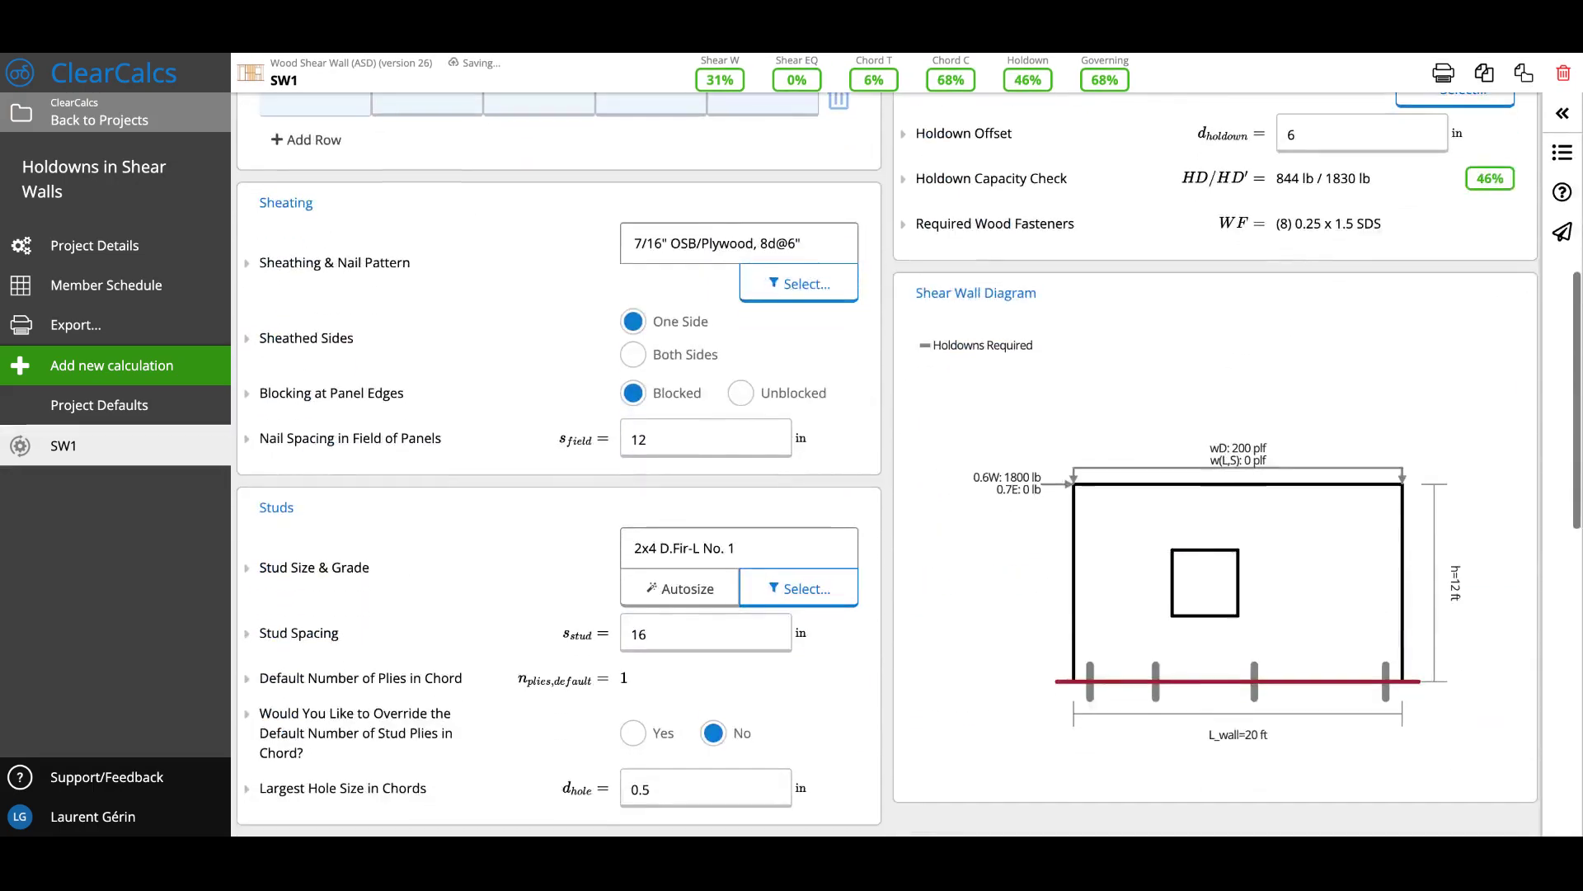
scroll(575, 300, up, 3)
scroll(573, 281, up, 5)
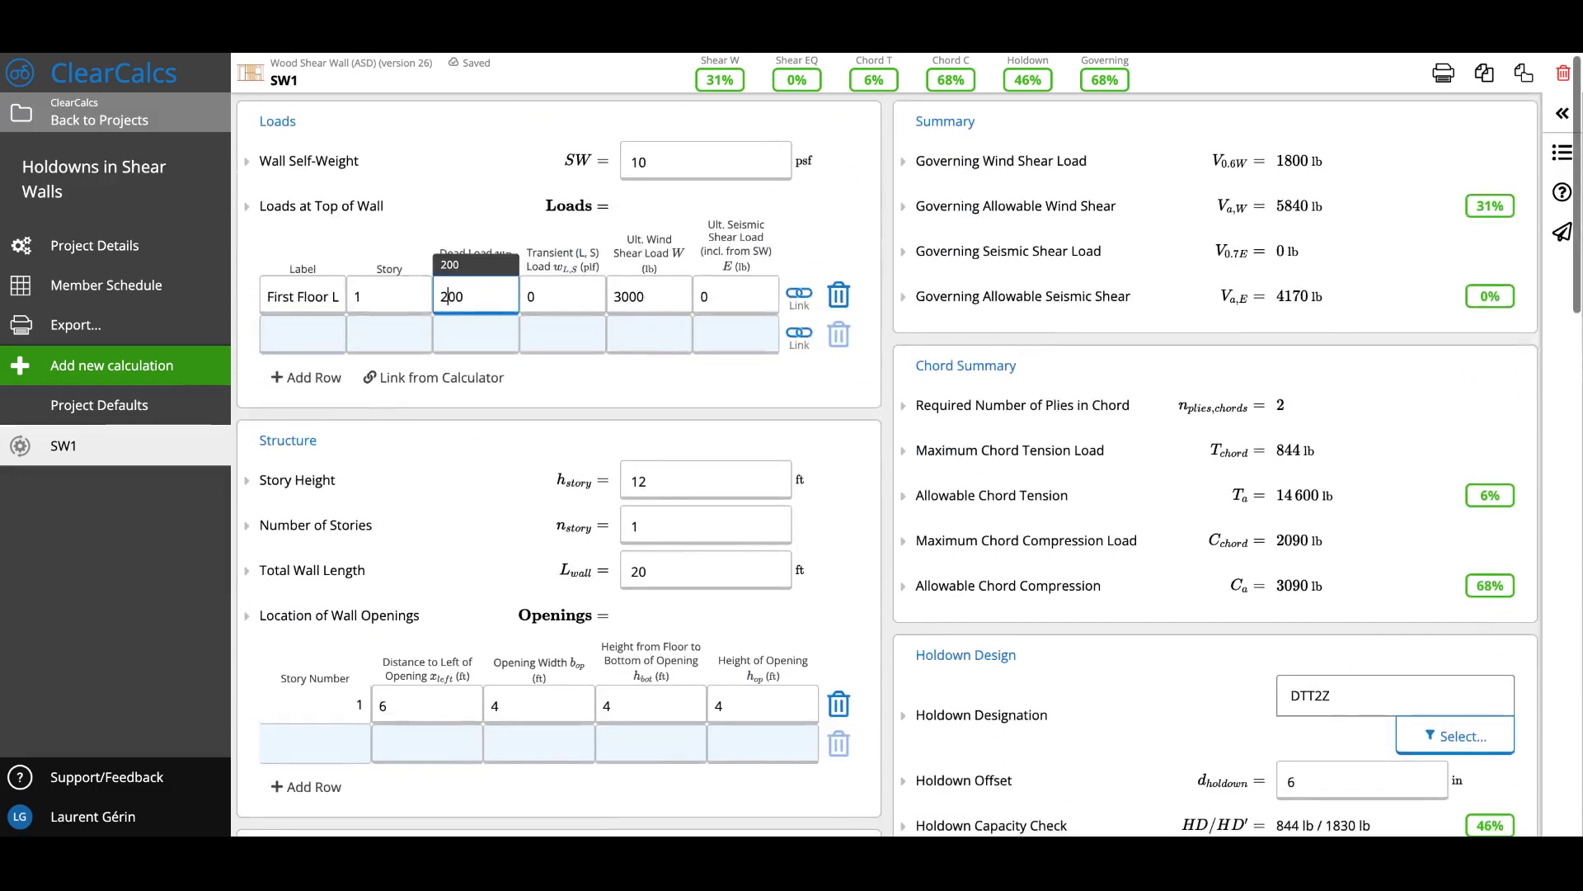
Set the first-floor ultimate wind shear load to 2000 lb and examine the required holdowns in the shear wall diagram.
double_click(637, 312)
text(2000)
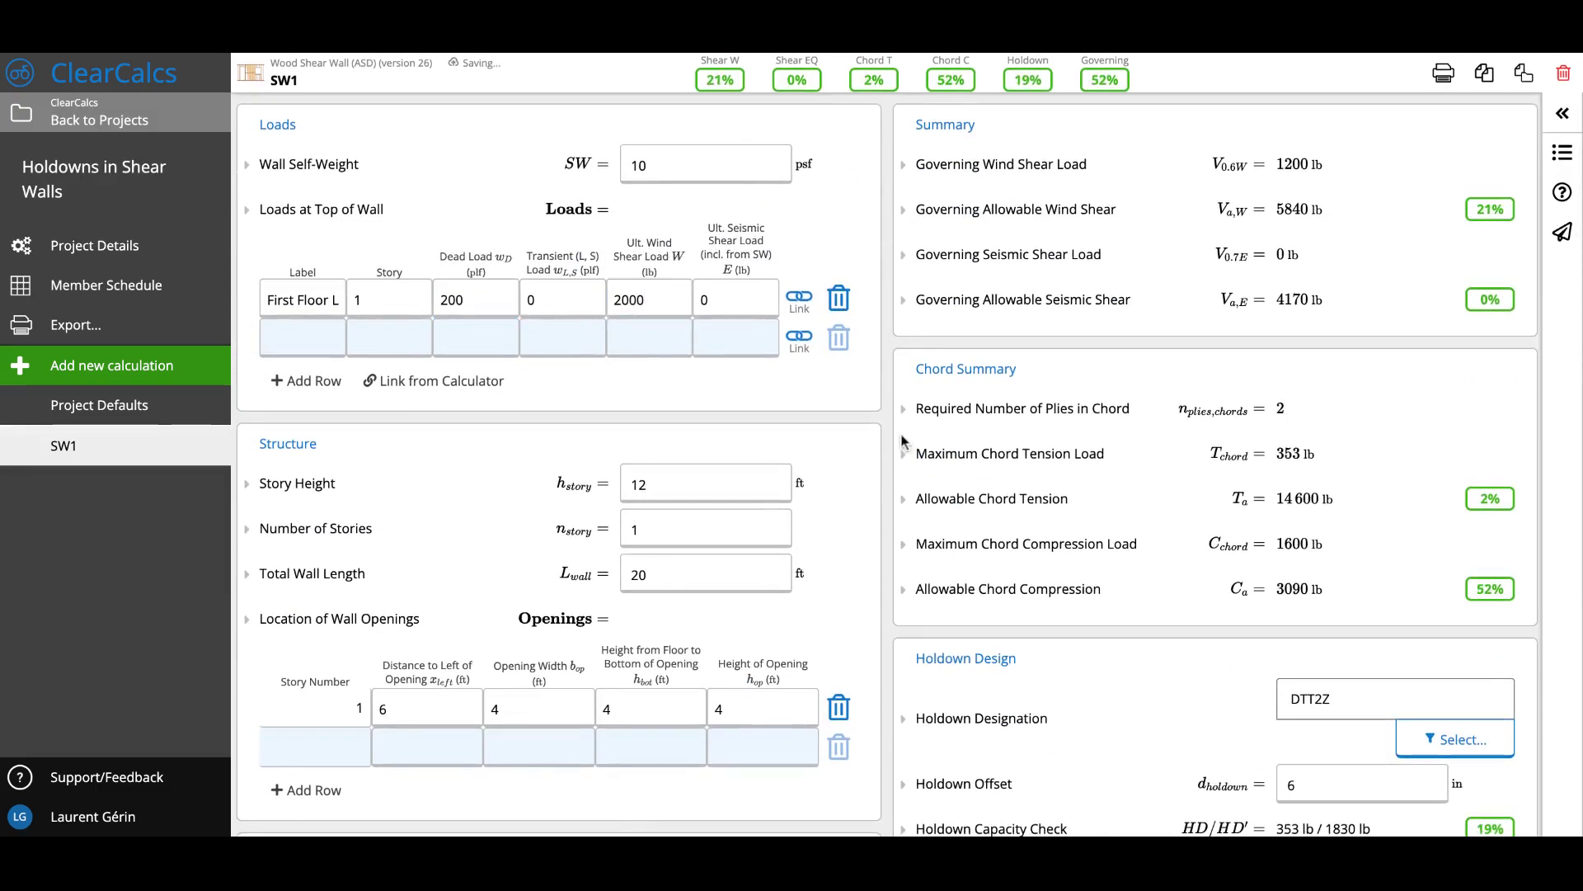
scroll(903, 441, down, 7)
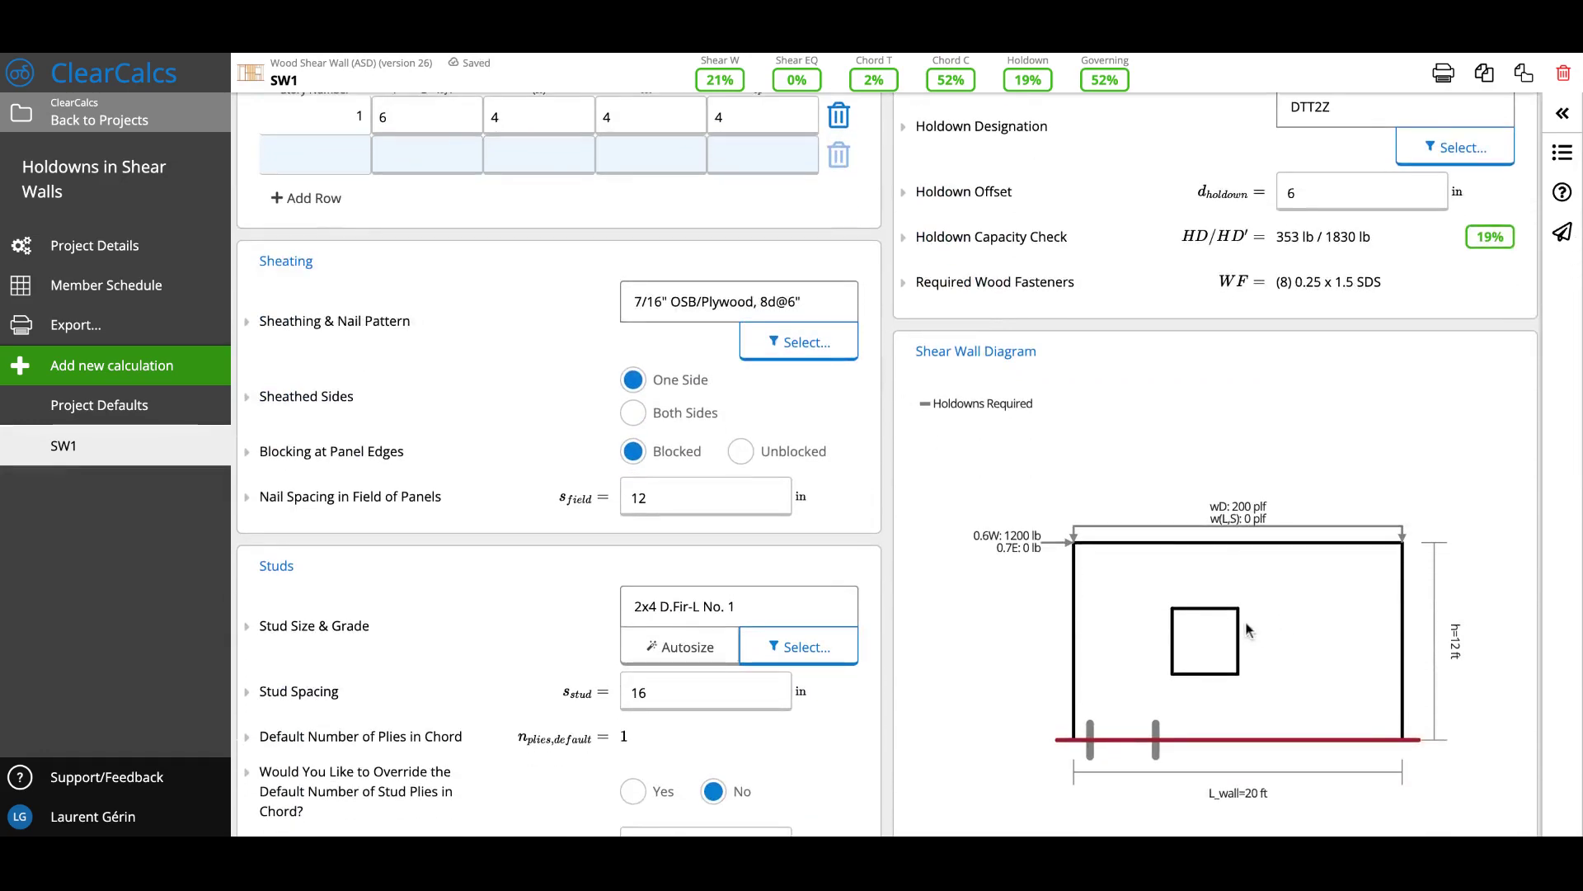
scroll(1320, 516, down, 1)
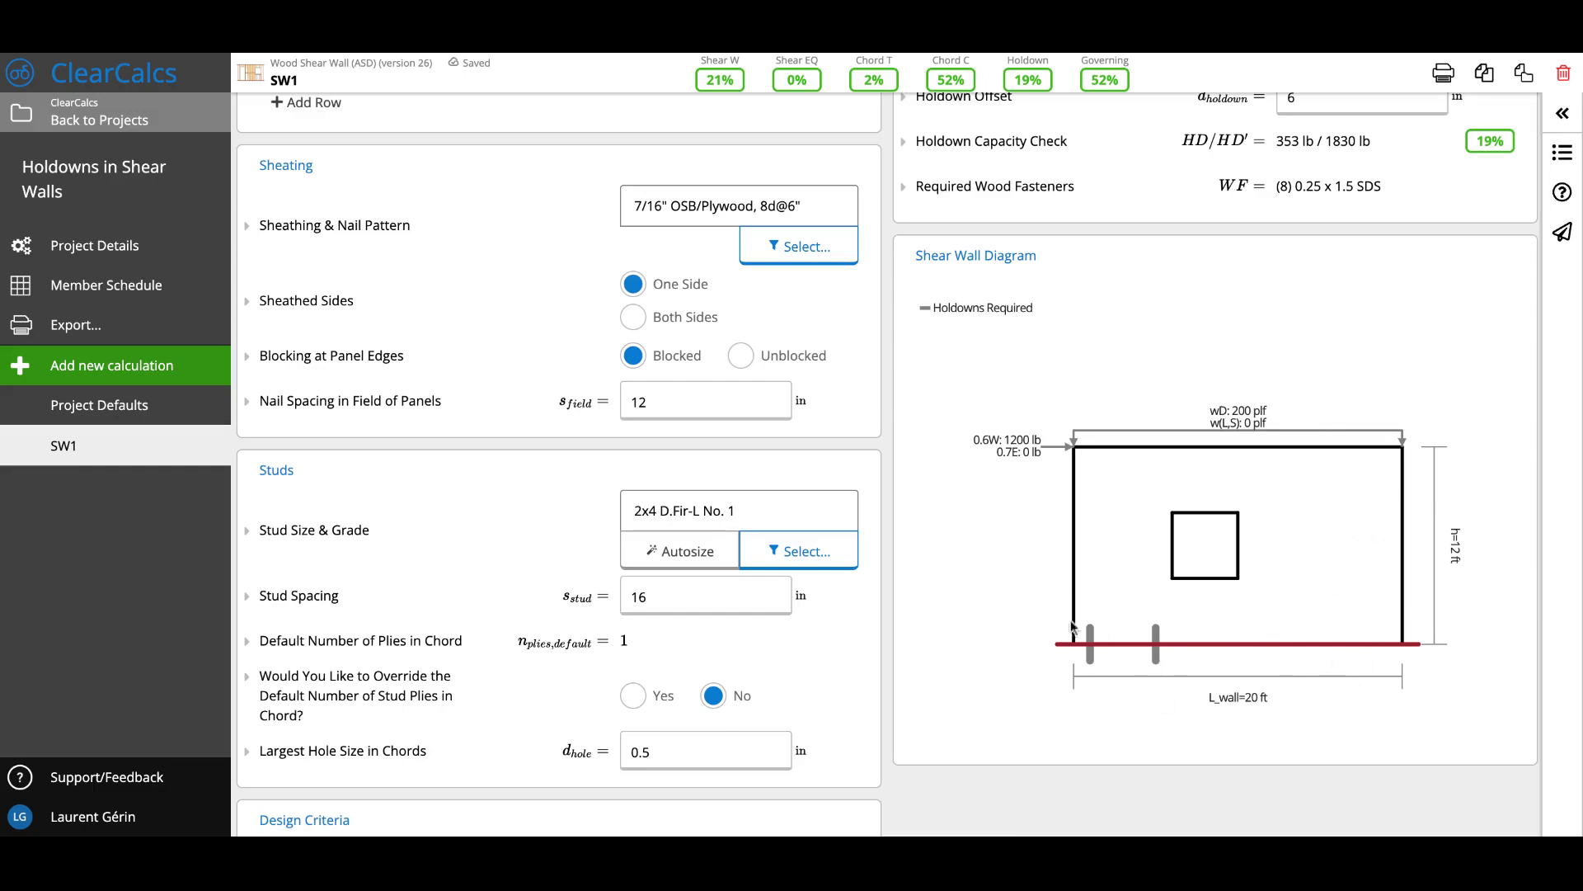
scroll(1120, 583, up, 1)
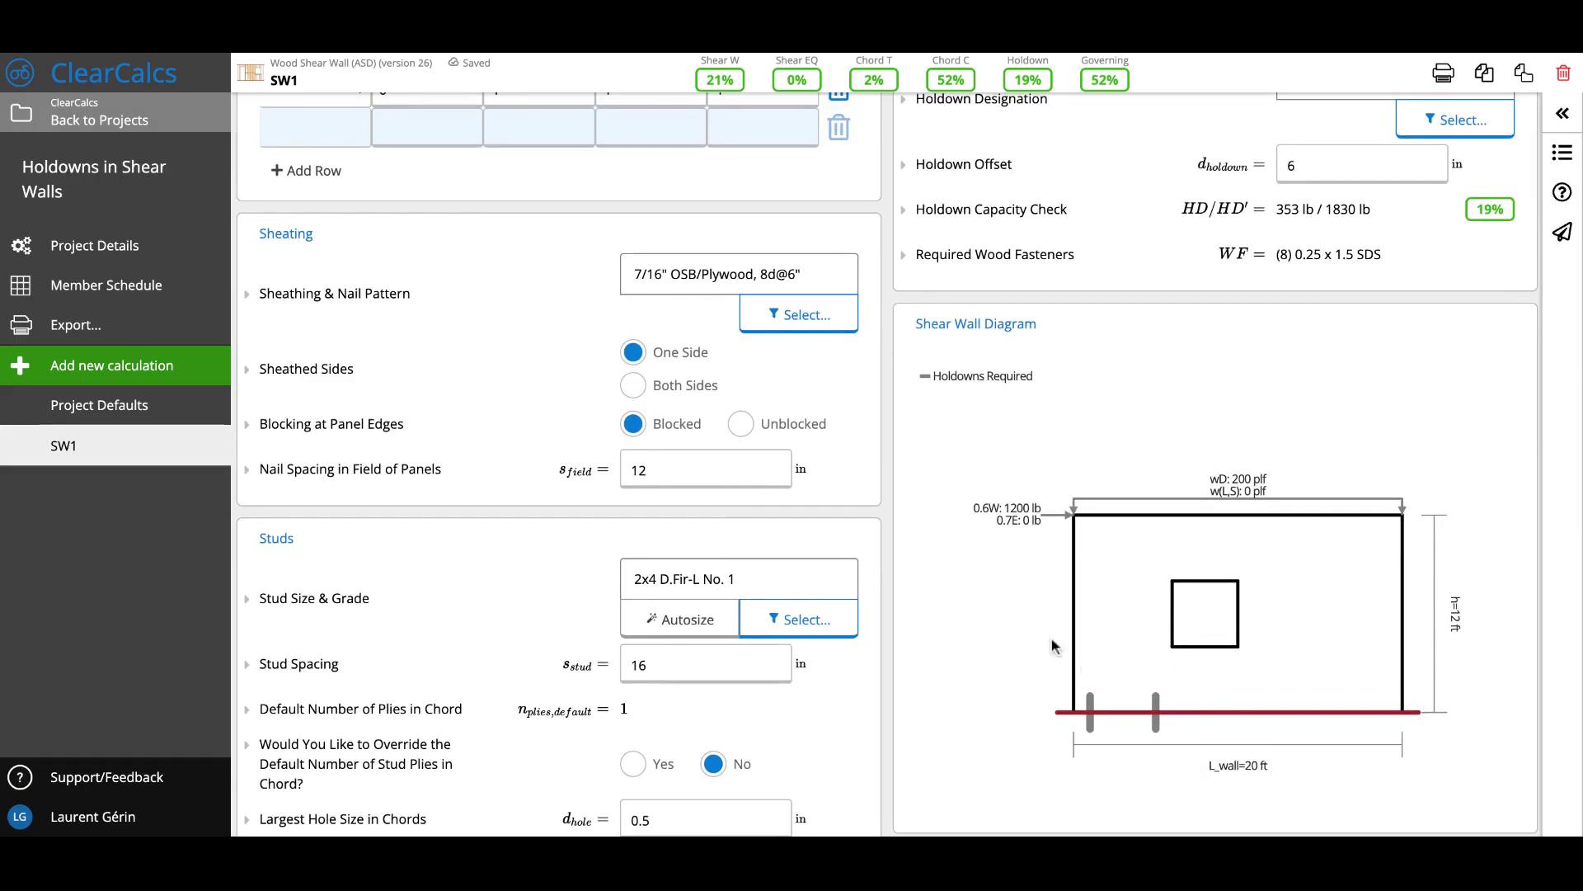
Set the shear wall's number of stories to 2.
scroll(813, 480, up, 6)
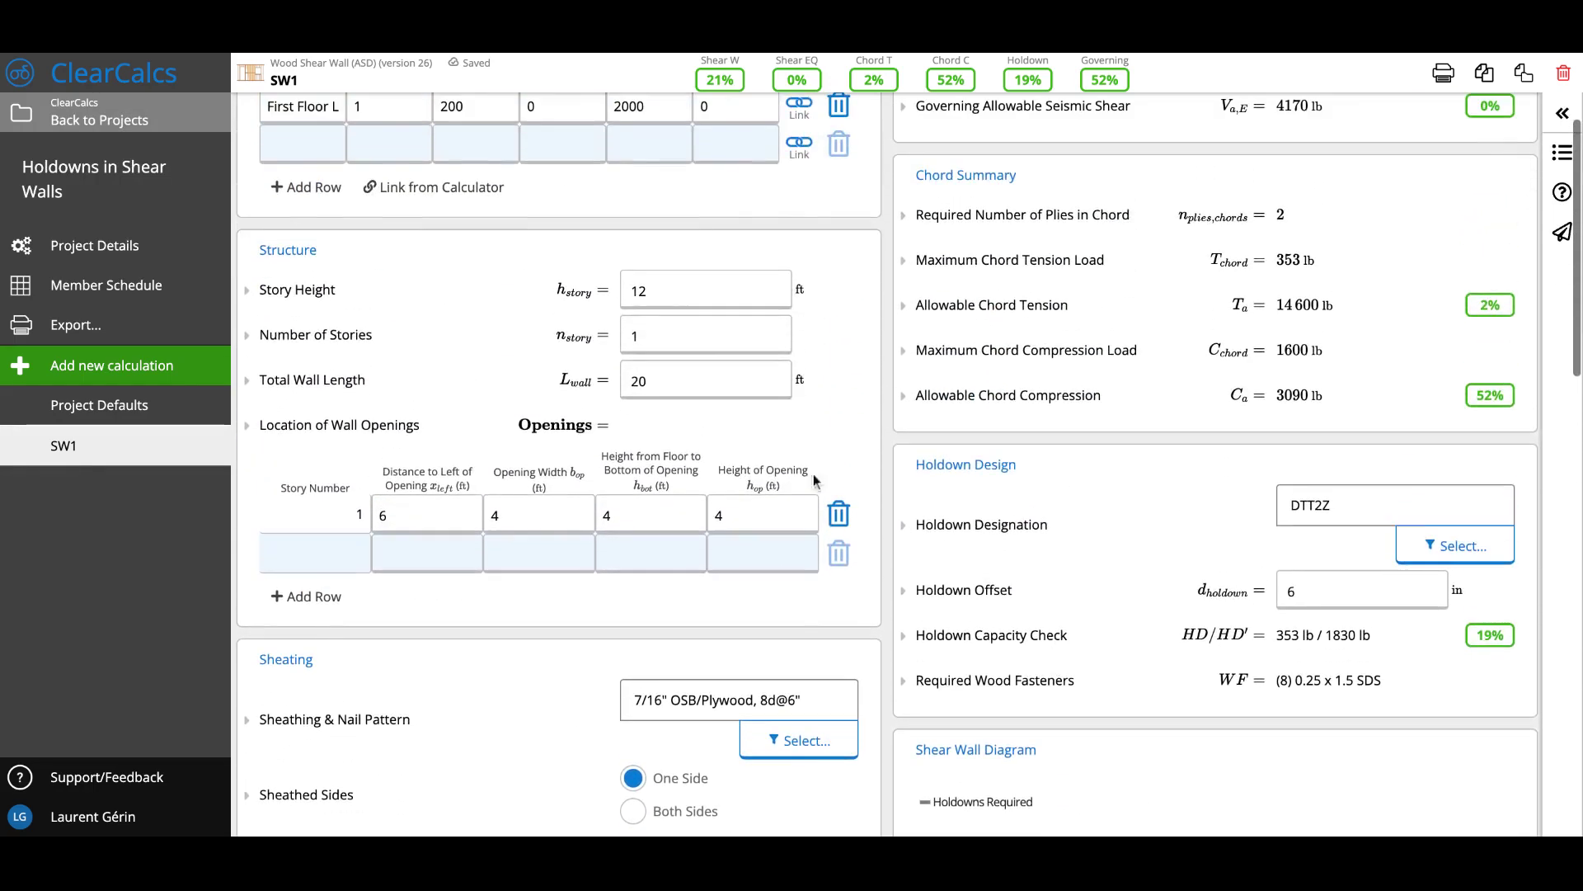
double_click(699, 339)
text(2)
Add a top-of-wall load row labelled "2nd floor load" for story 2 with a dead load of 200 plf.
scroll(914, 518, up, 2)
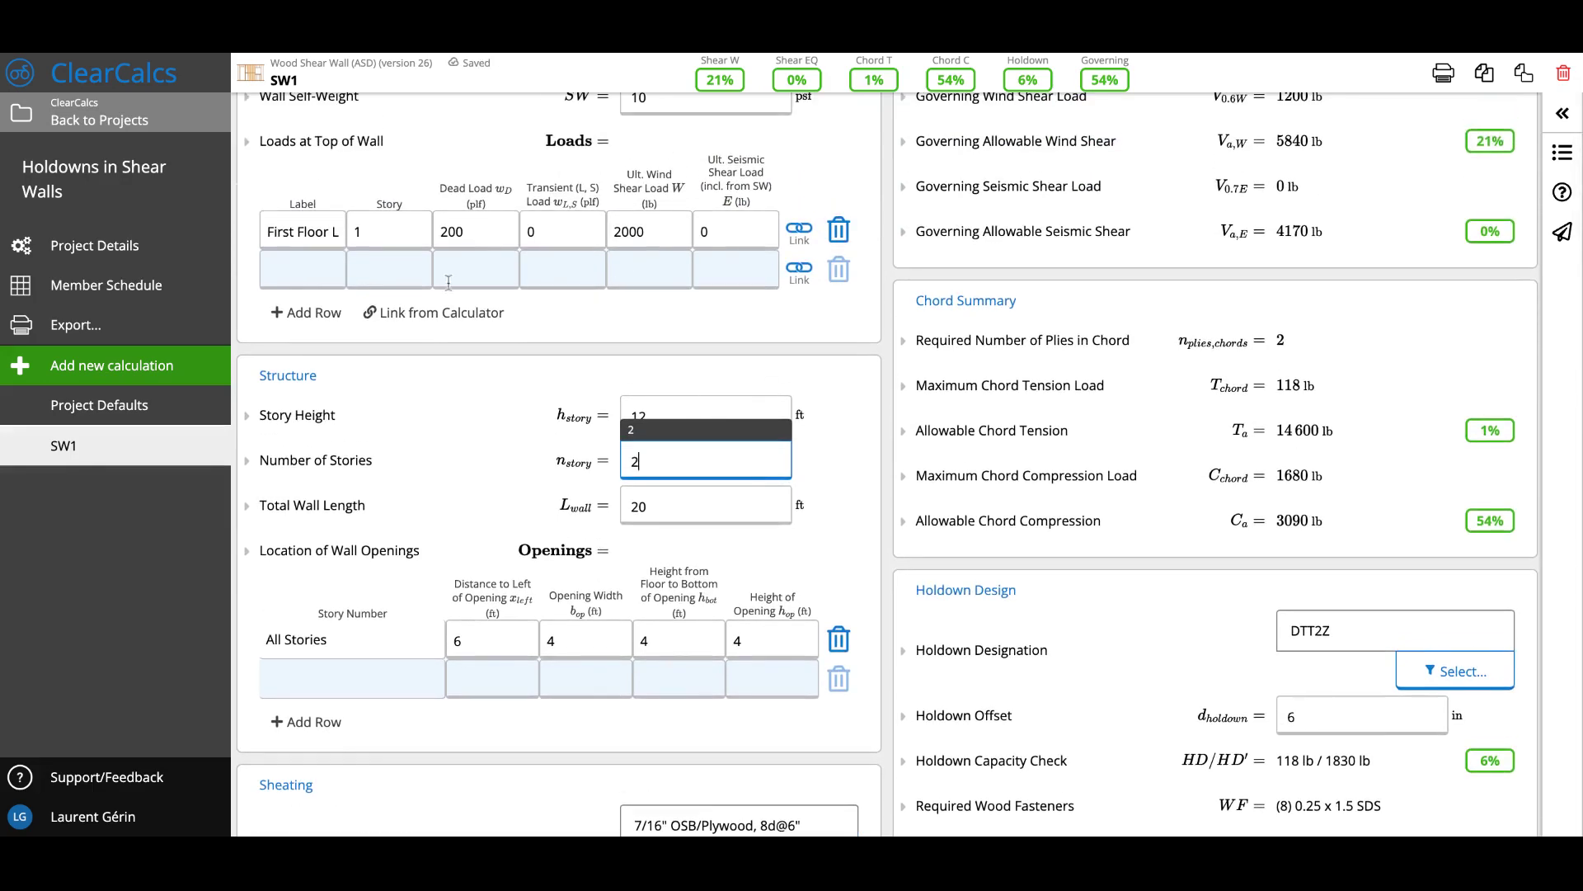
click(355, 274)
click(304, 274)
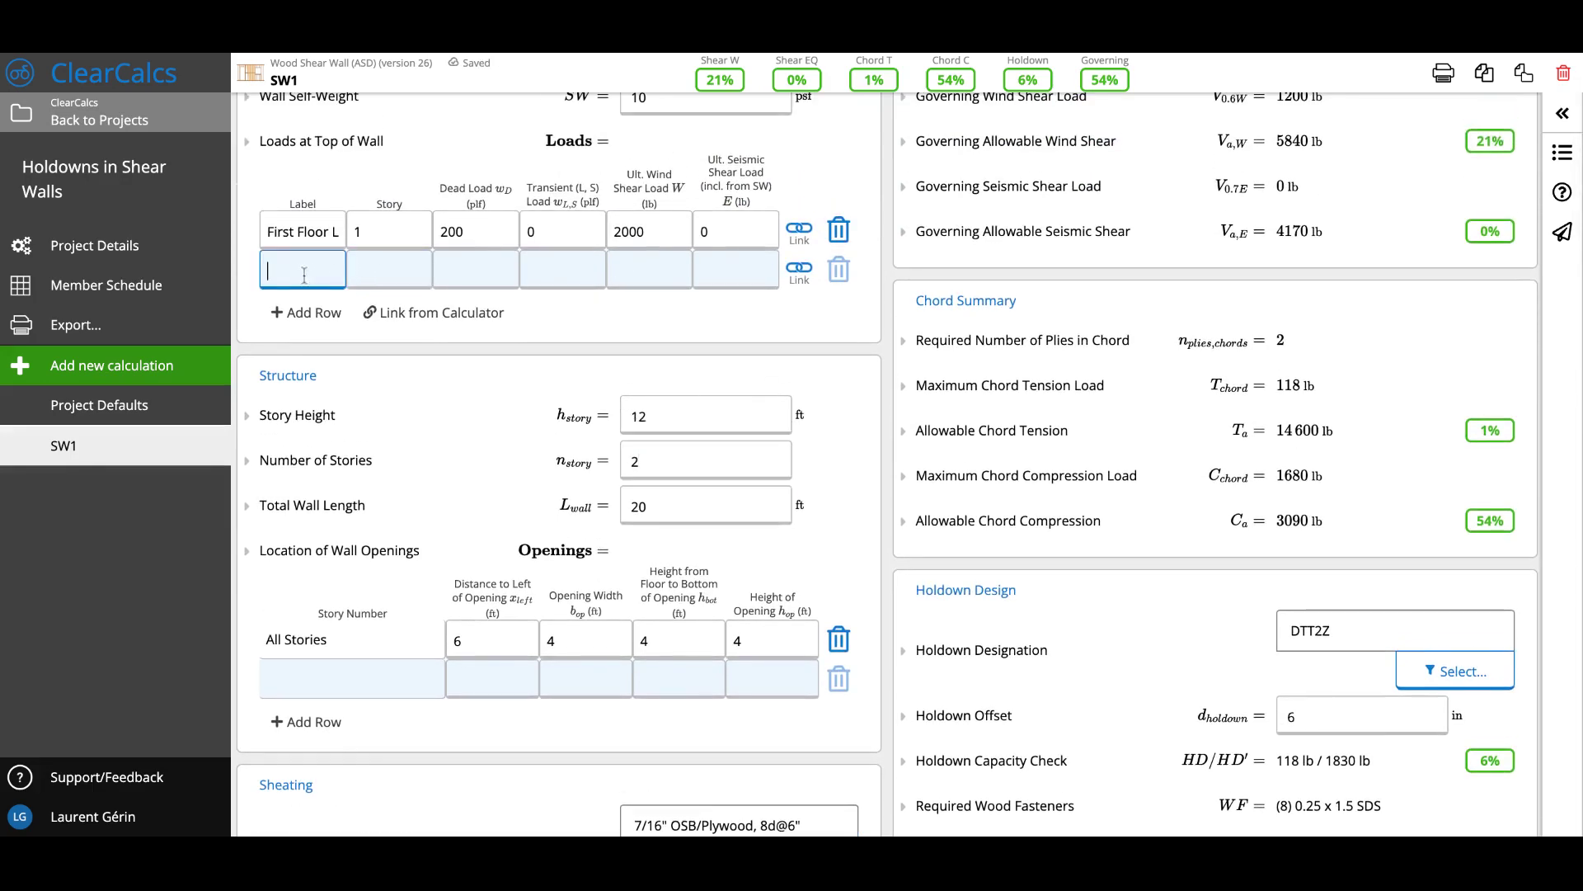
text(2nd floor load)
key(Tab)
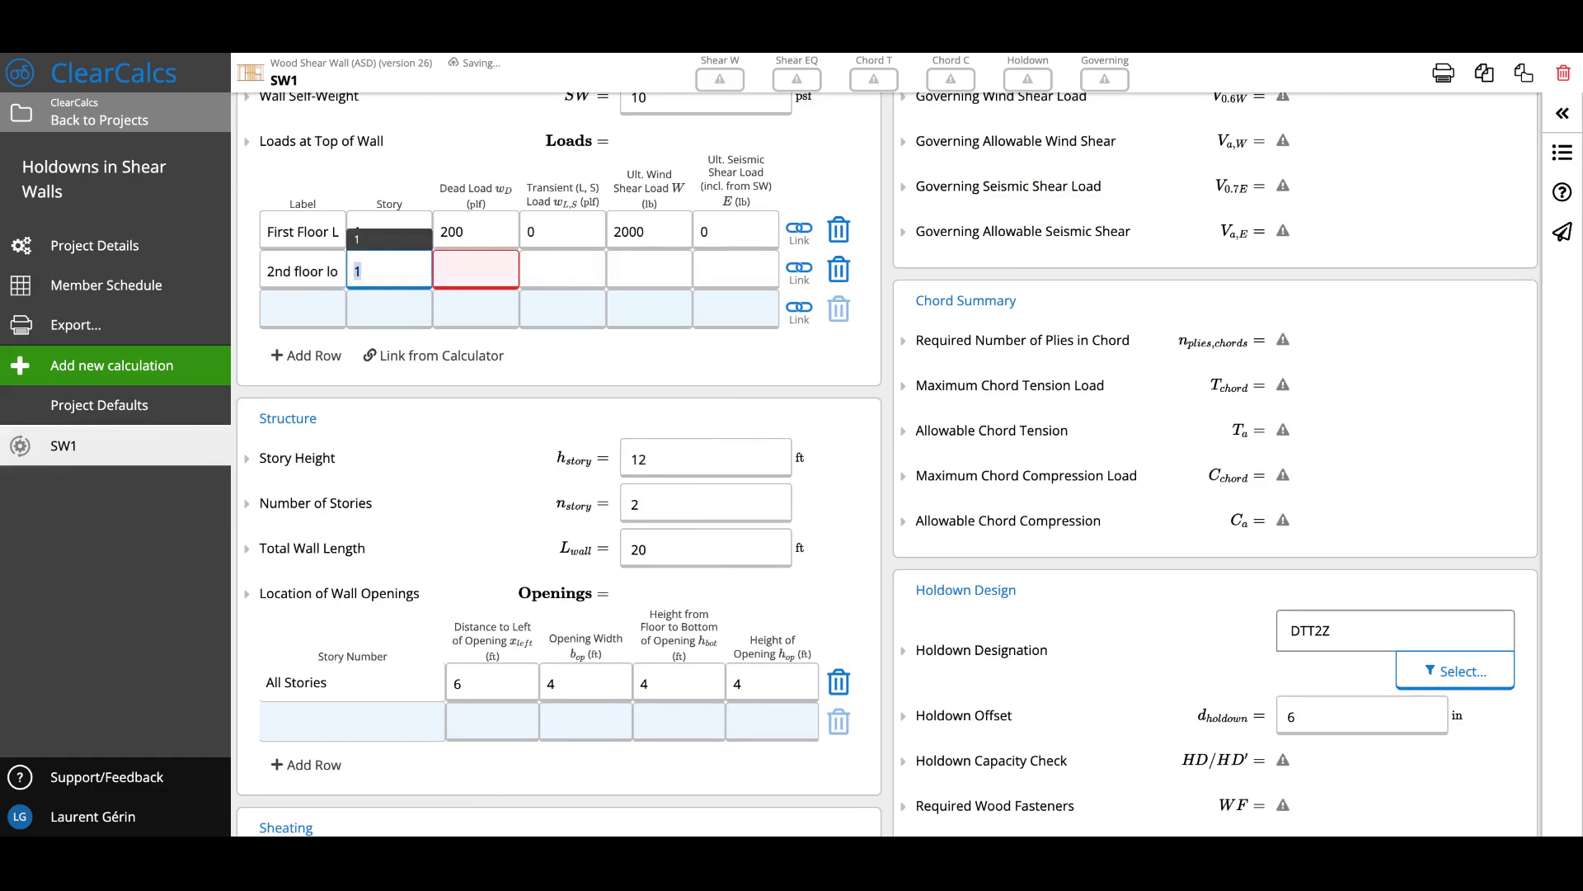
text(2)
key(Tab)
text(200)
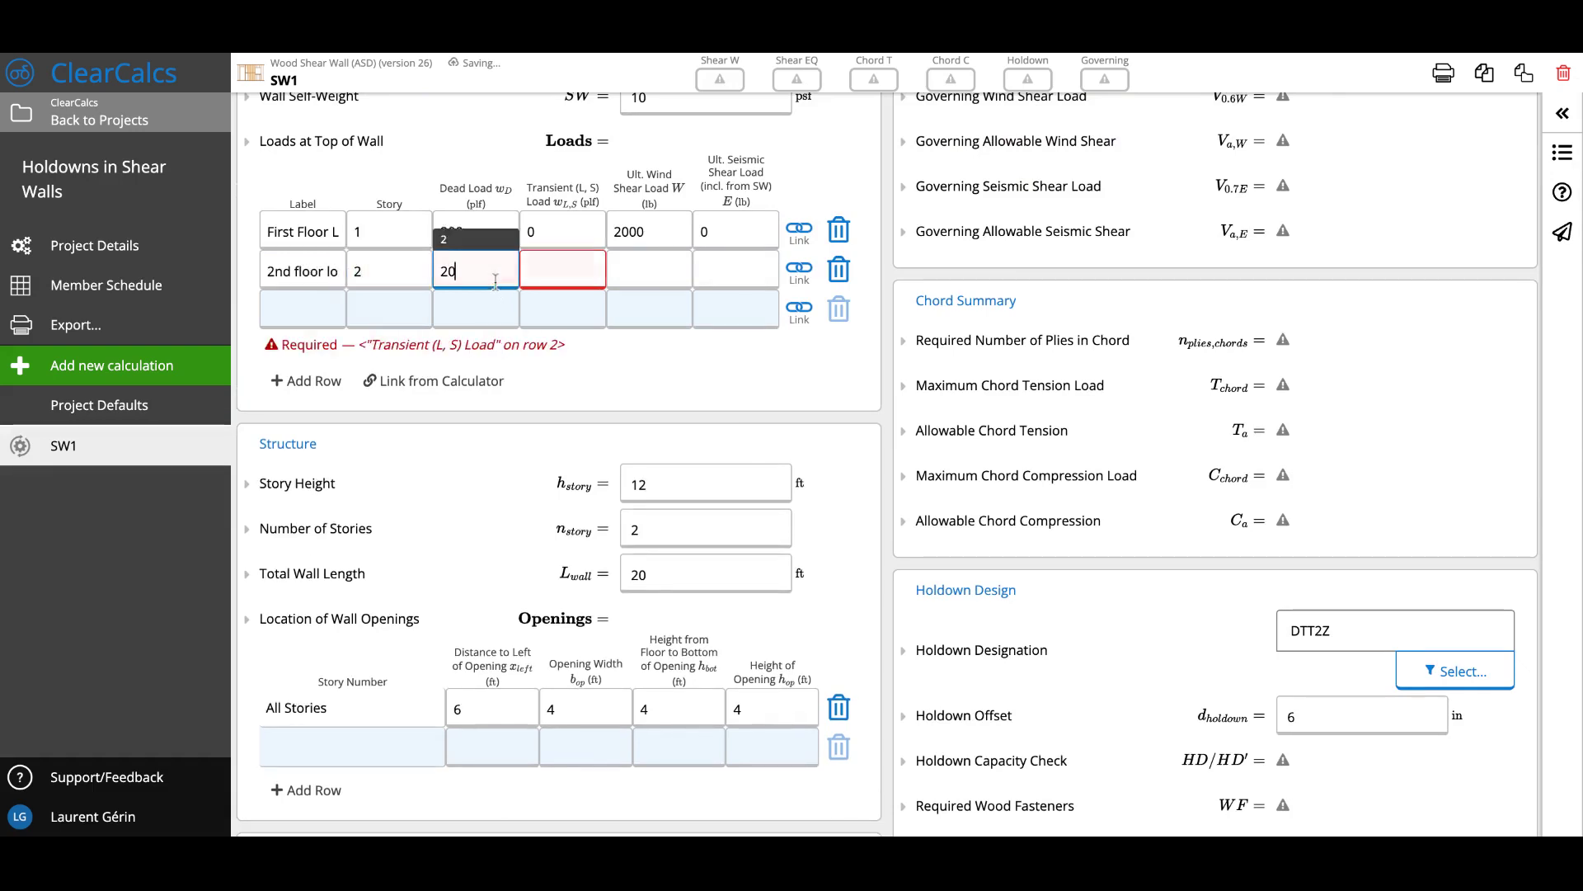
Complete the second-floor load with 0 plf transient load, 2000 lb ultimate wind shear and 0 lb ultimate seismic shear.
key(Tab)
text(0)
key(Tab)
text(20000)
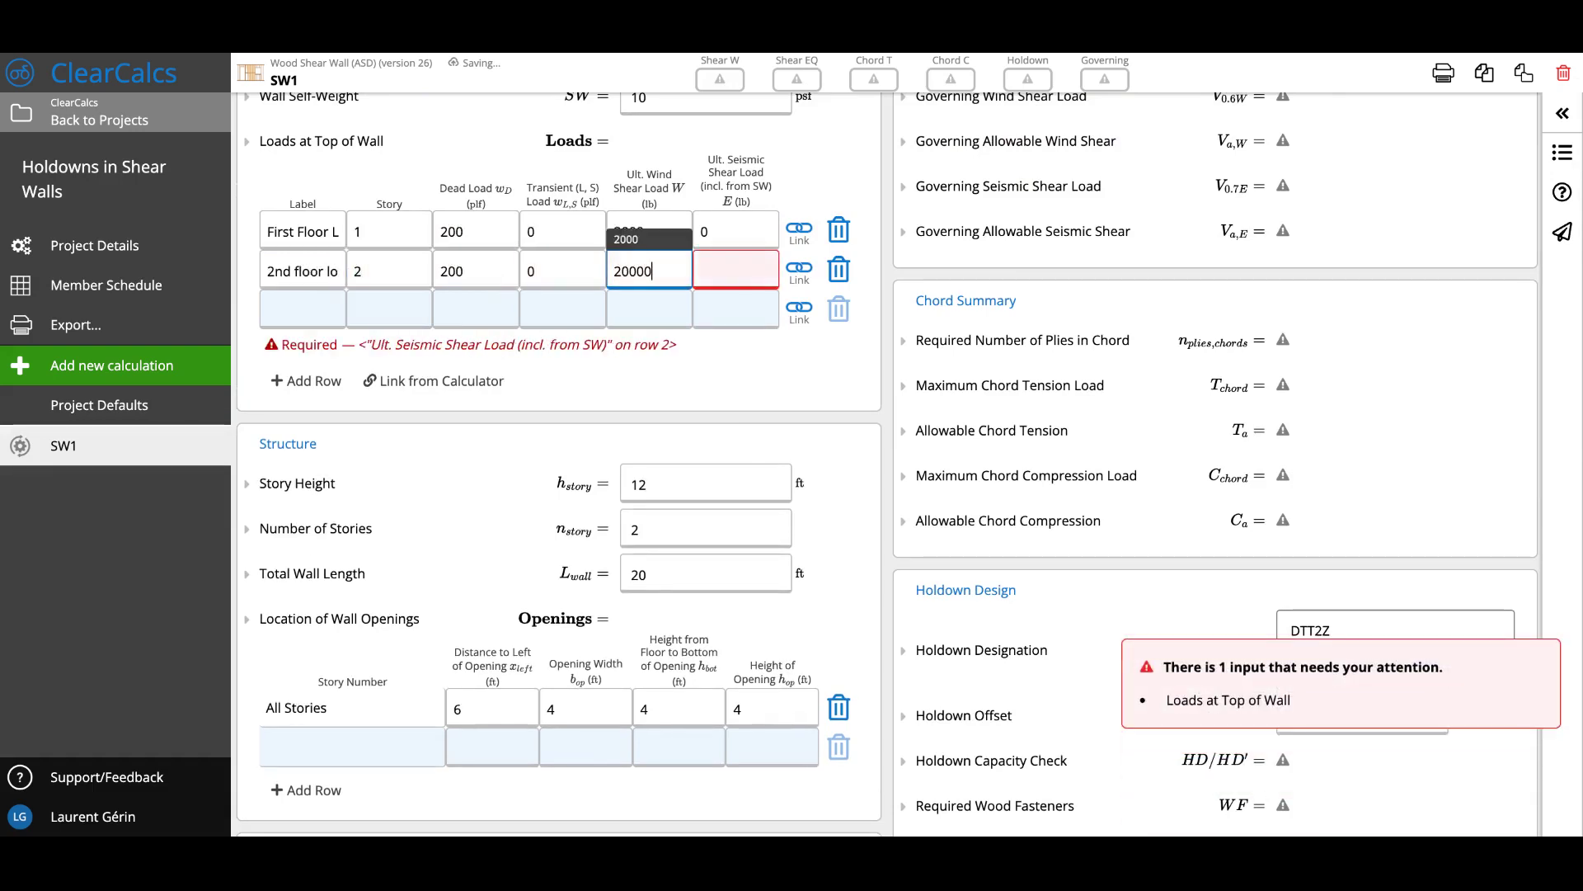
key(Tab)
text(0)
key(shift+Tab)
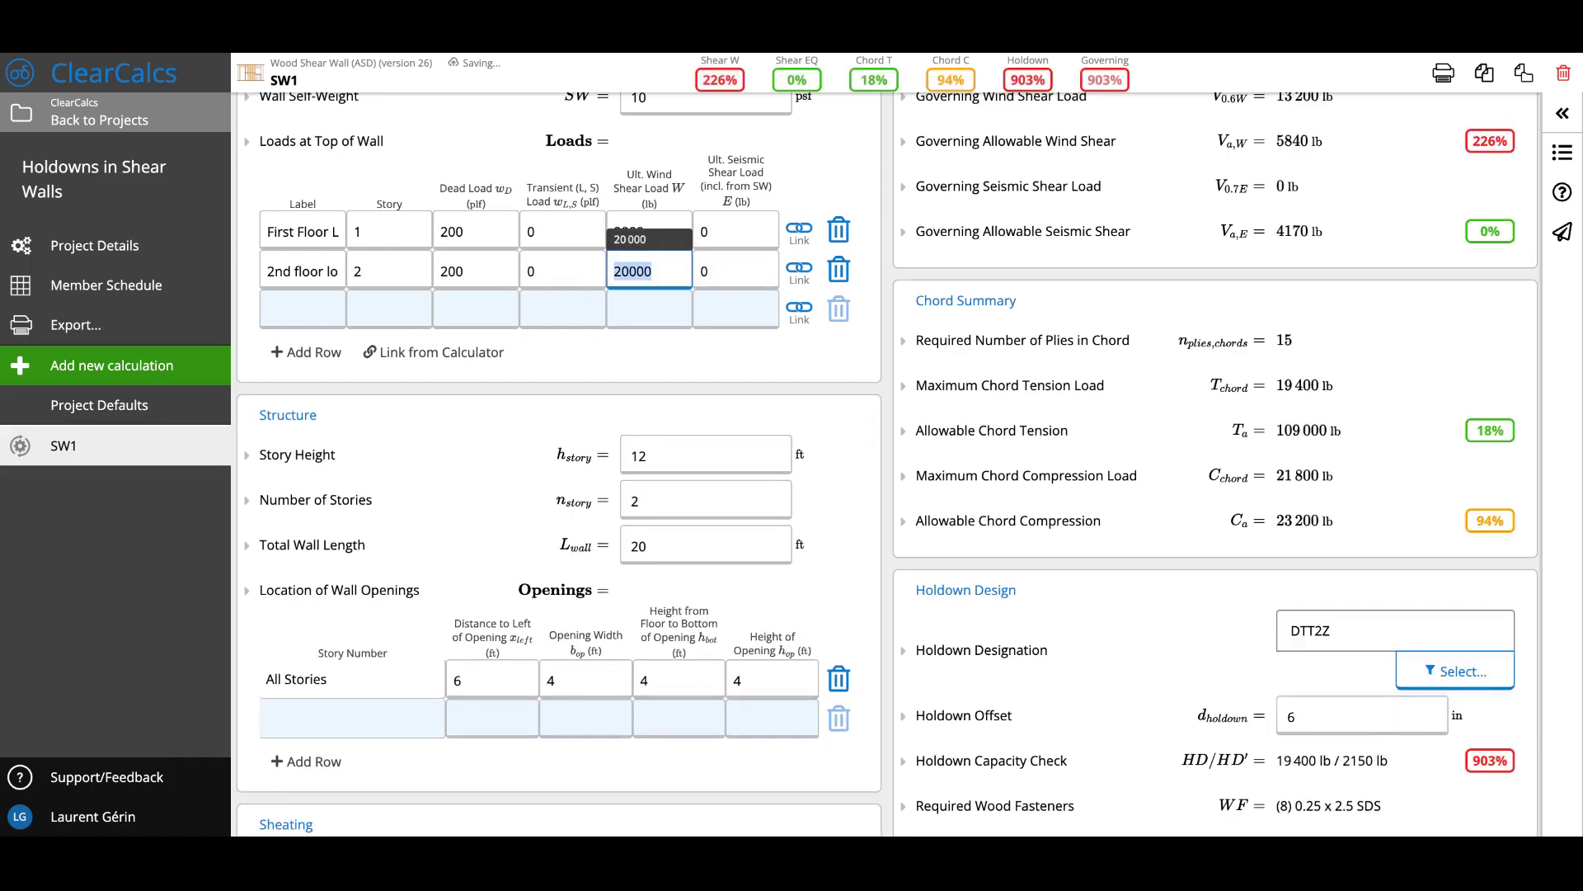
key(End)
Examine the required holdowns at both stories in the shear wall diagram and compare the holdown demand with its capacity.
scroll(976, 612, down, 7)
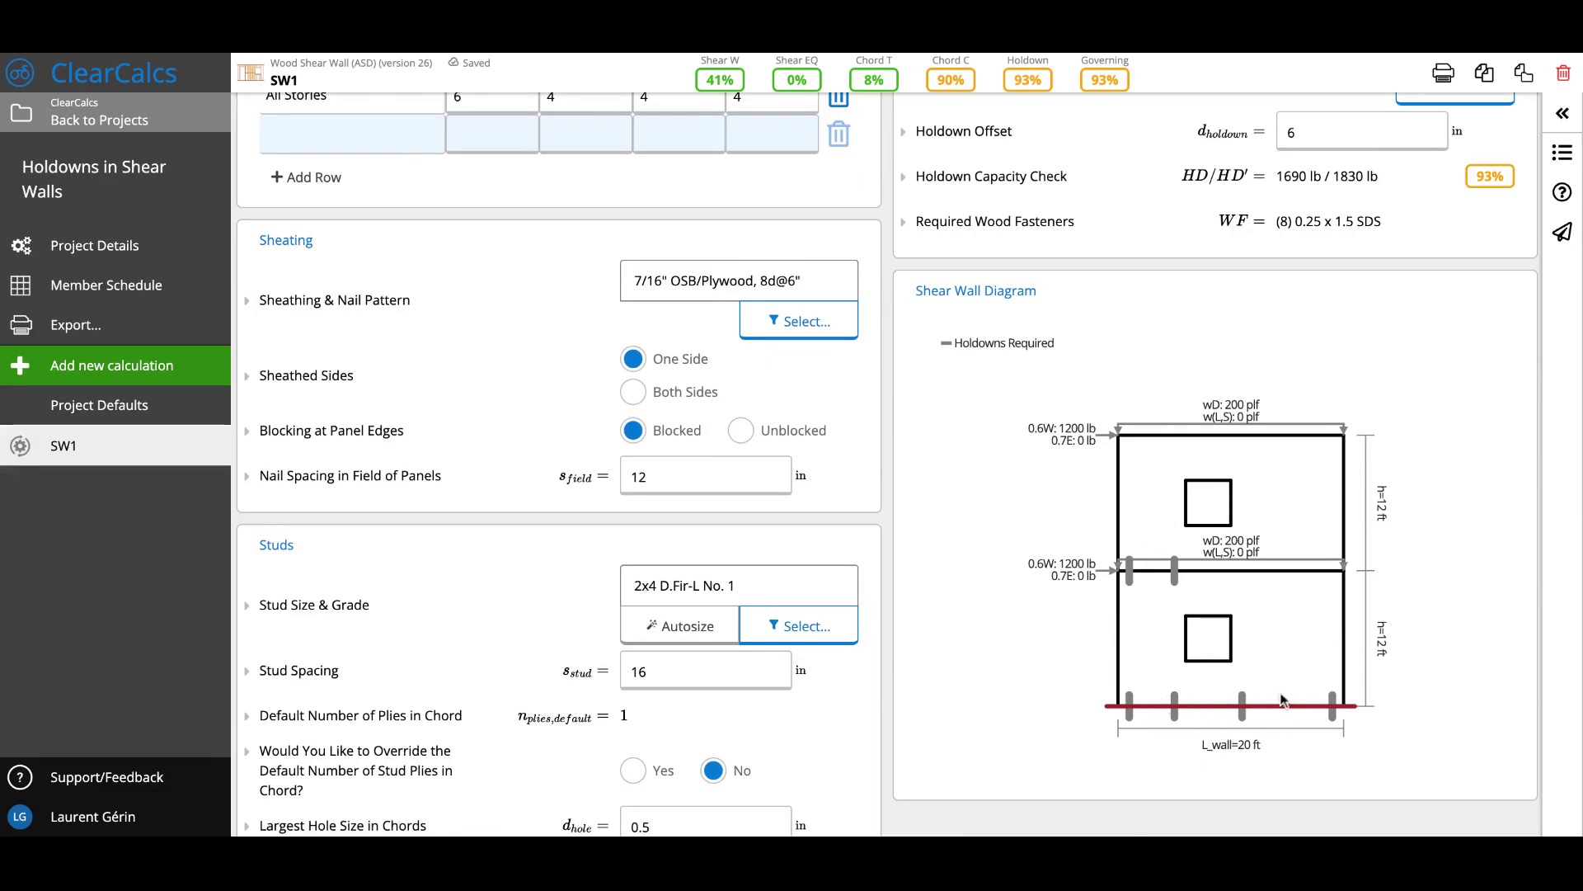
scroll(1296, 446, up, 2)
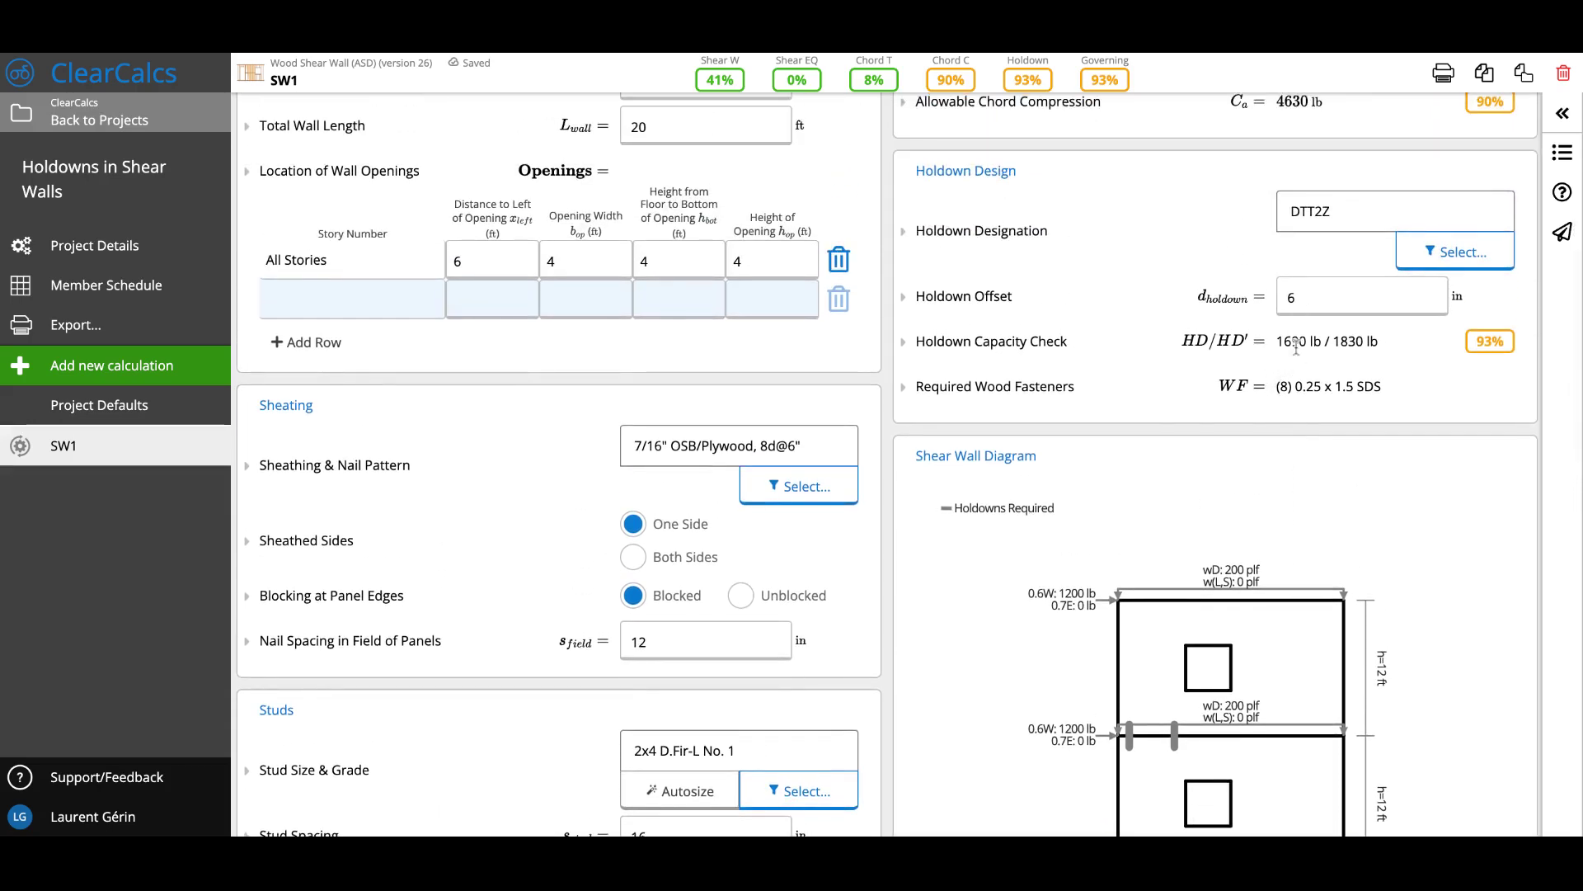
double_click(1297, 344)
drag(1324, 344, 1277, 344)
click(1274, 393)
scroll(1274, 393, down, 2)
scroll(1263, 496, up, 2)
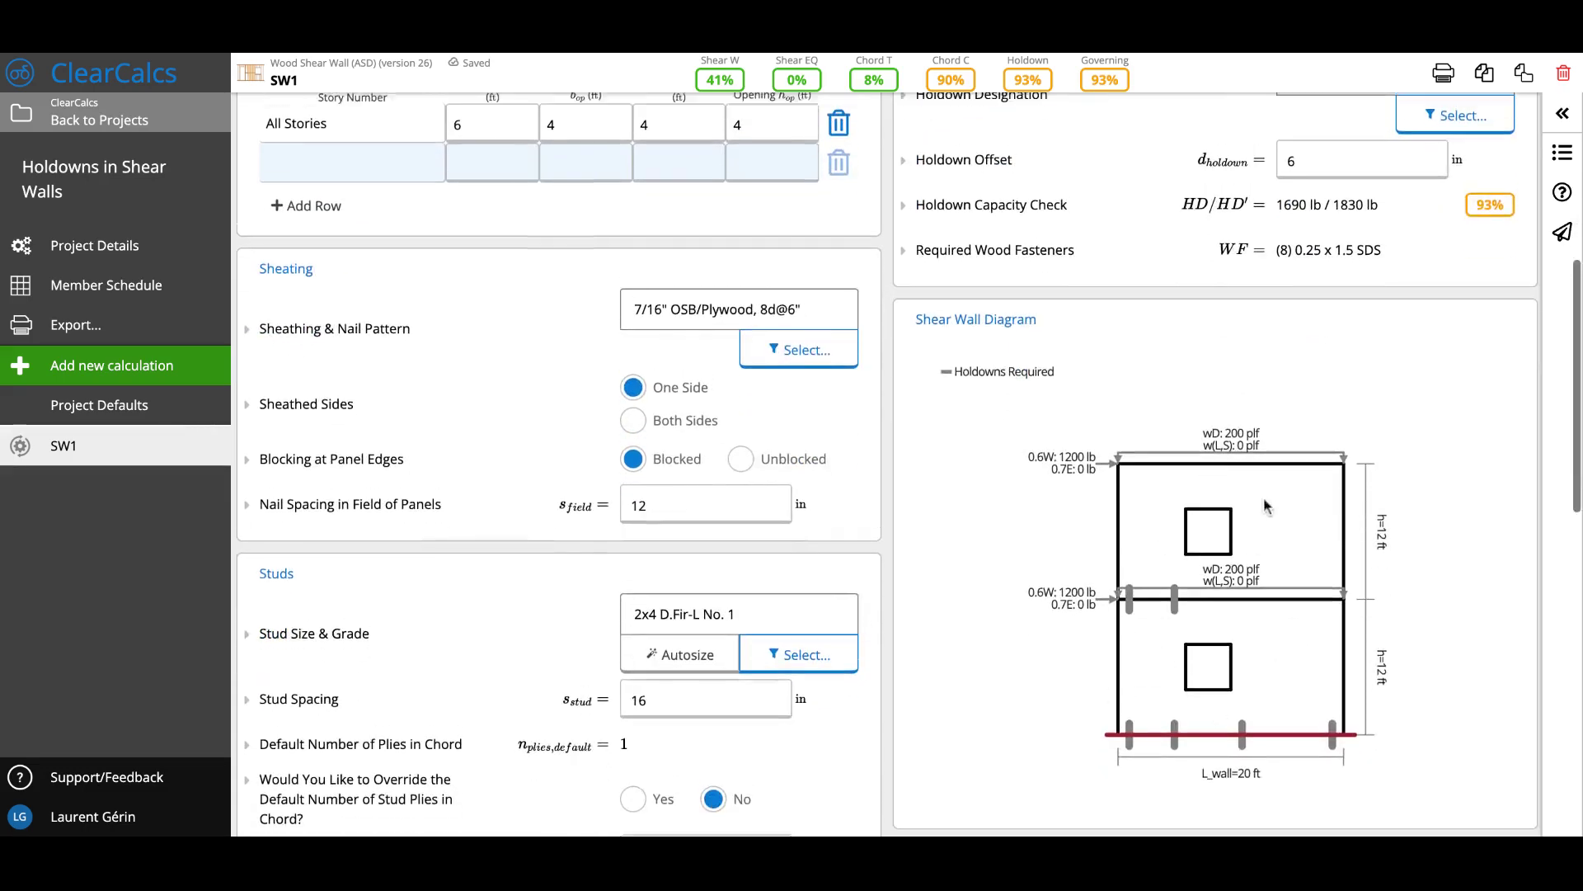
Change the holdown designation to HDU2-SDS2.5 and check the holdown capacity.
click(1427, 249)
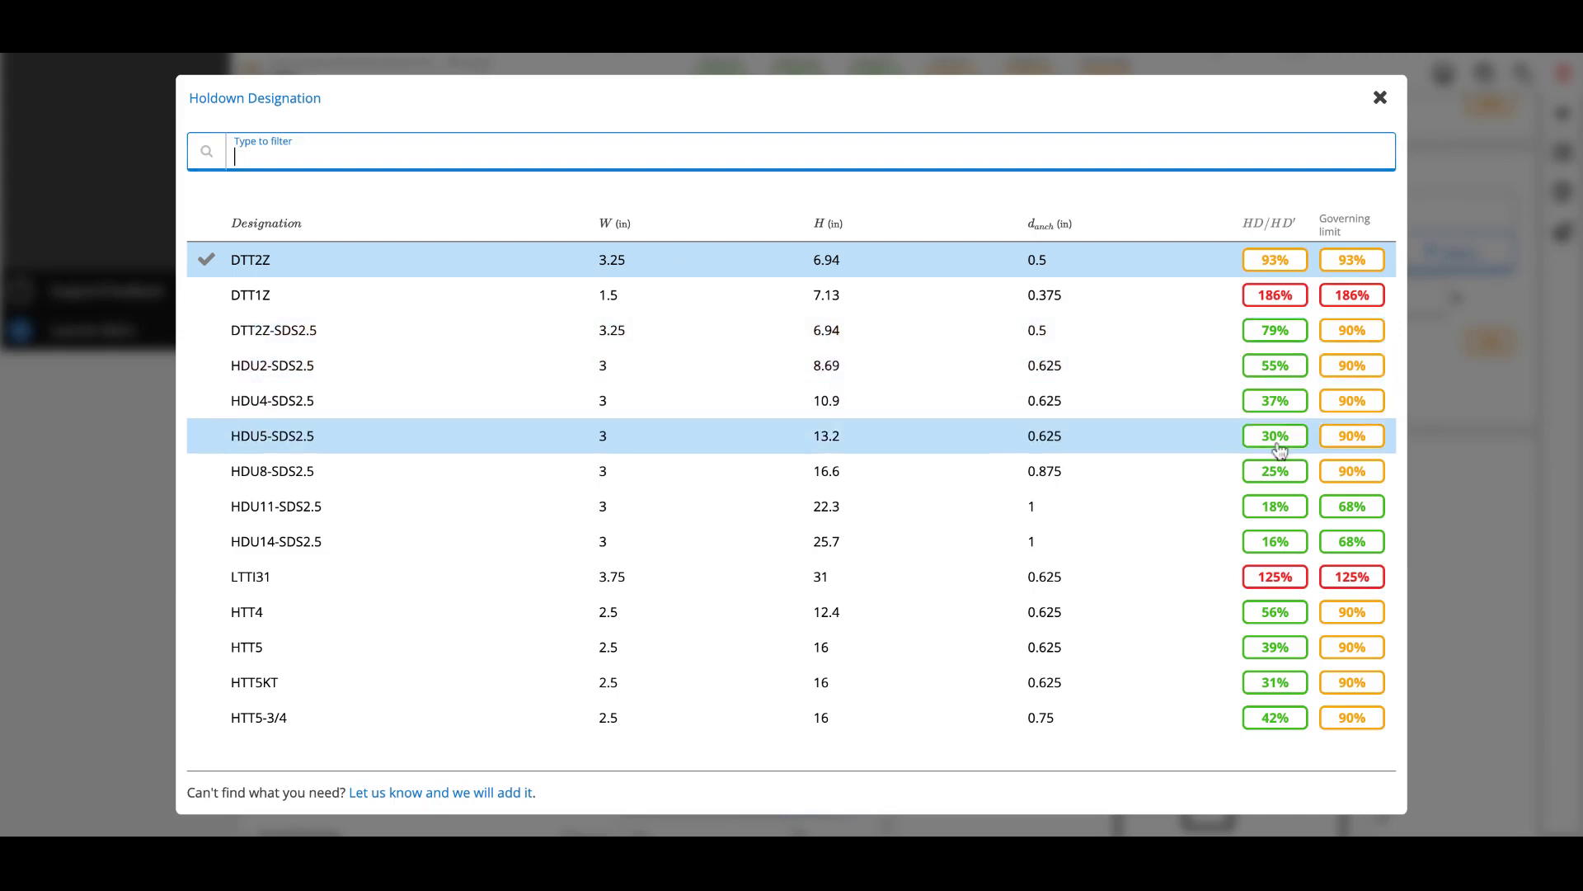
click(1184, 371)
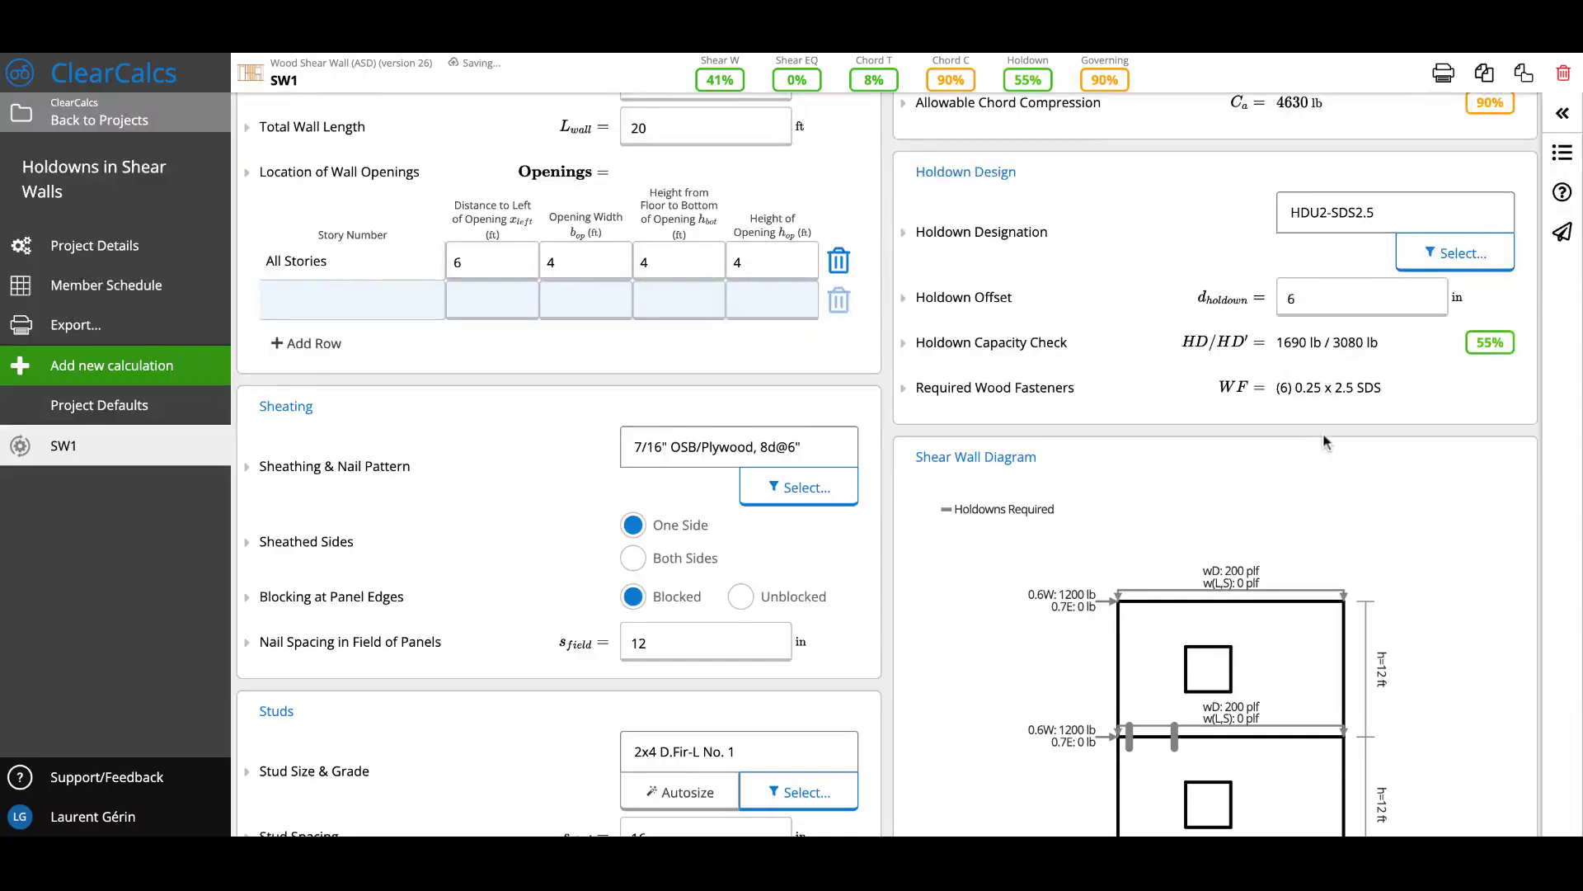
scroll(1325, 441, up, 1)
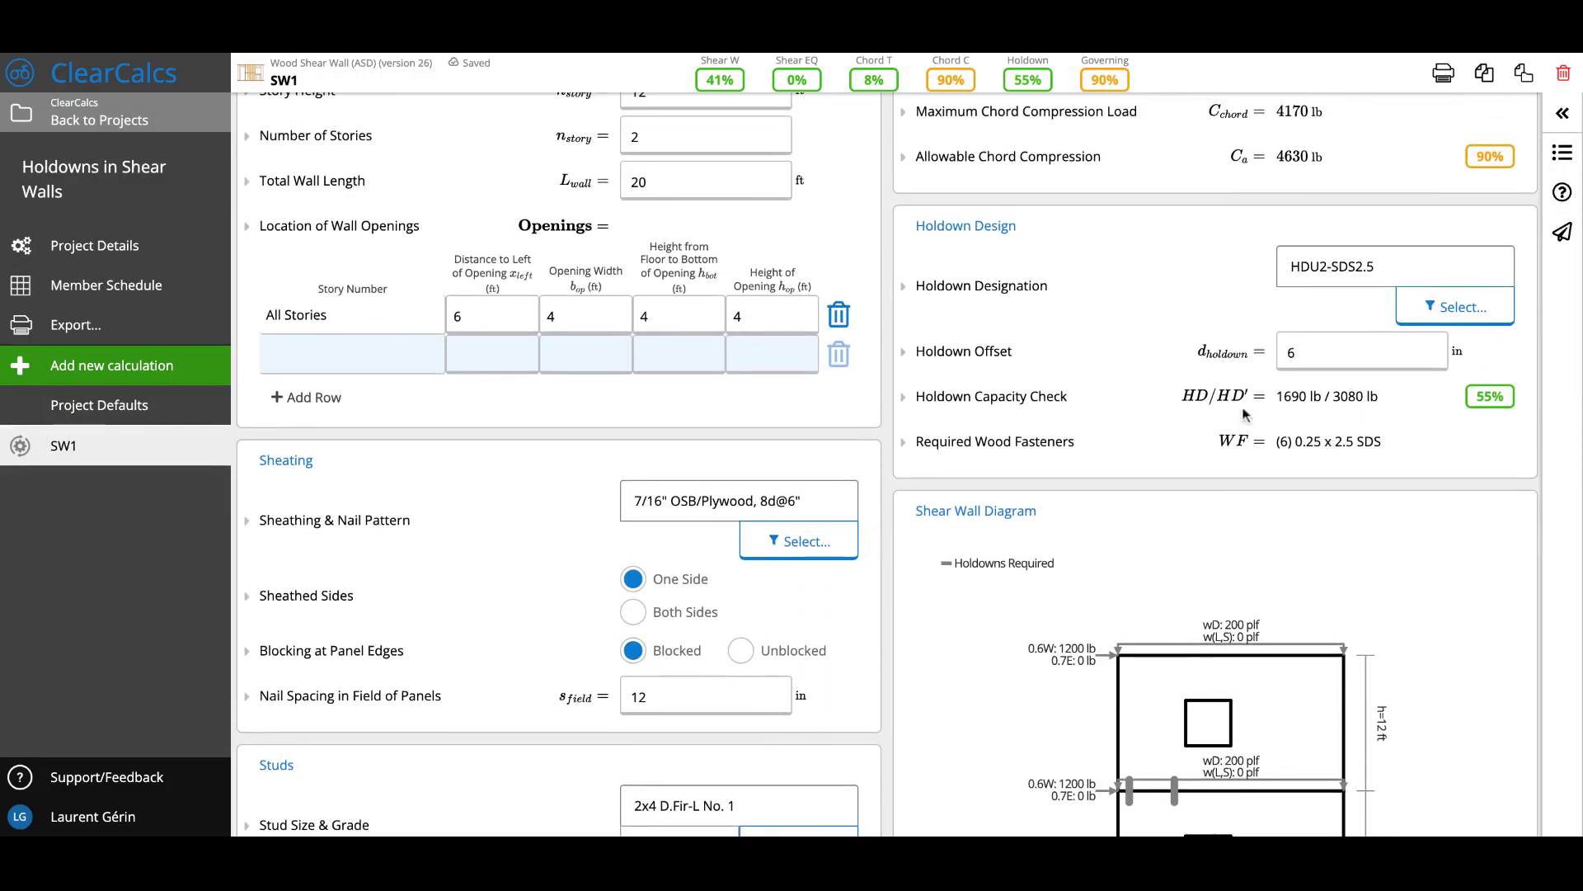
Review the required number of plies in the chord, the stud size and grade, and the overall shear wall loads and results.
scroll(1328, 247, up, 3)
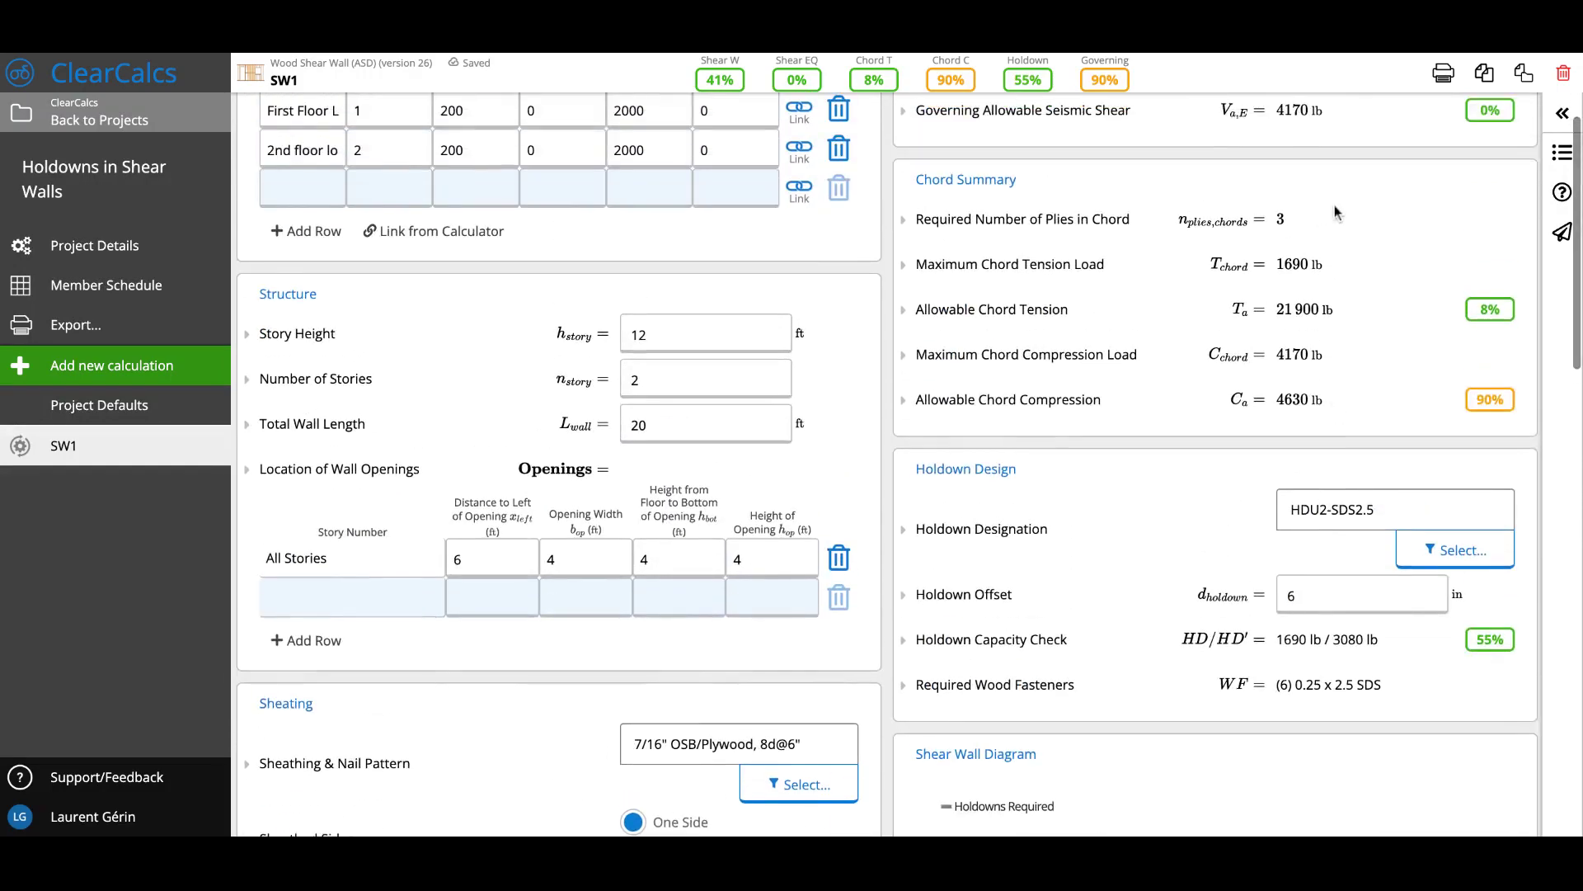
triple_click(1255, 219)
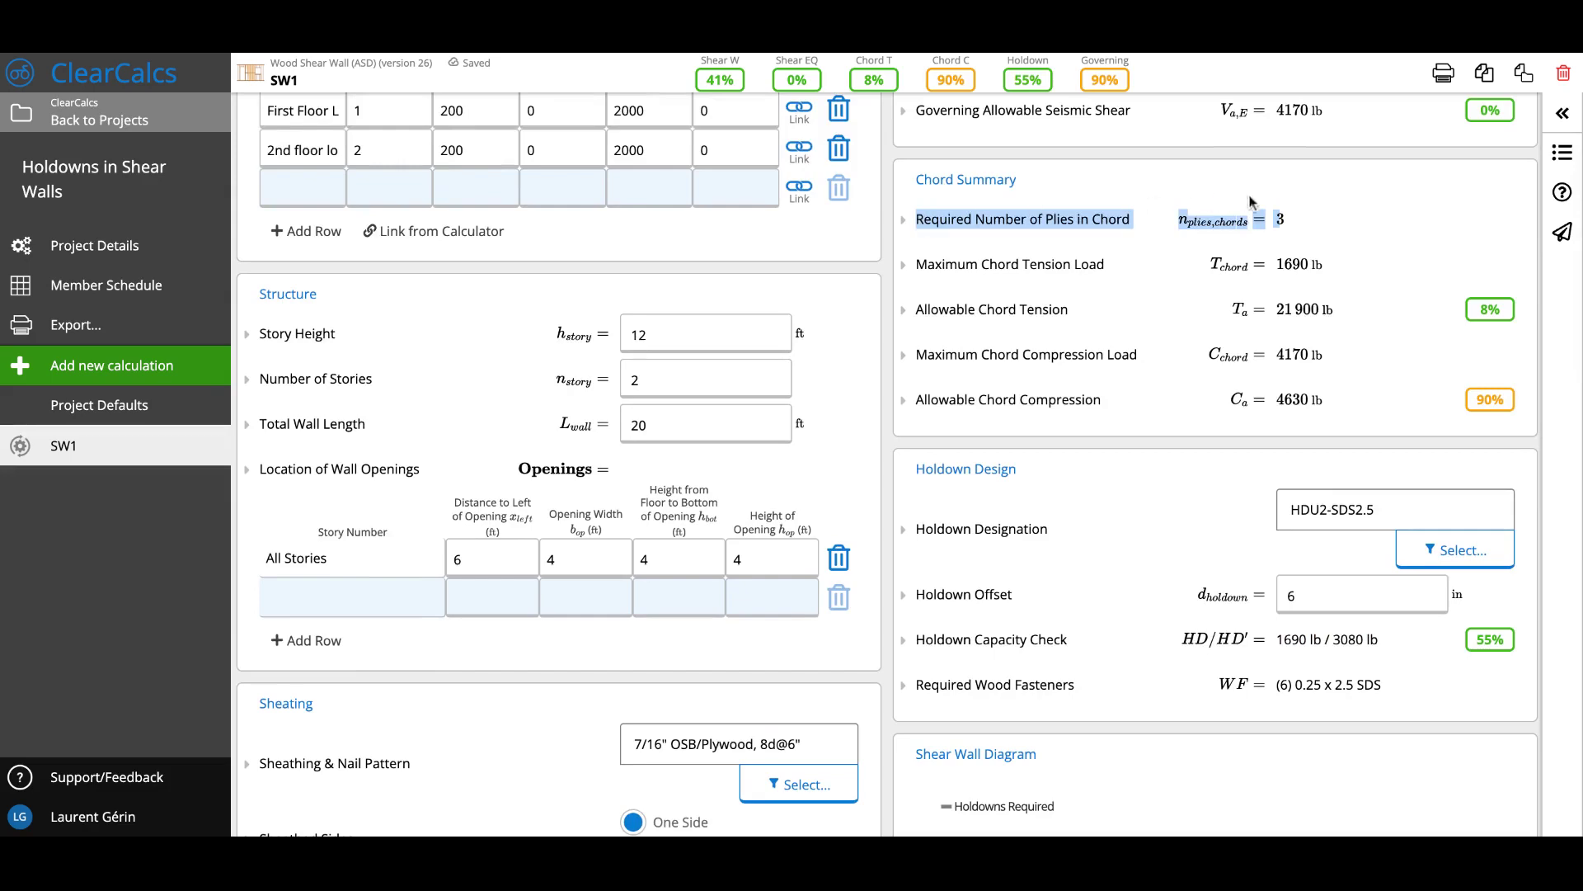
click(1291, 227)
scroll(915, 555, down, 1)
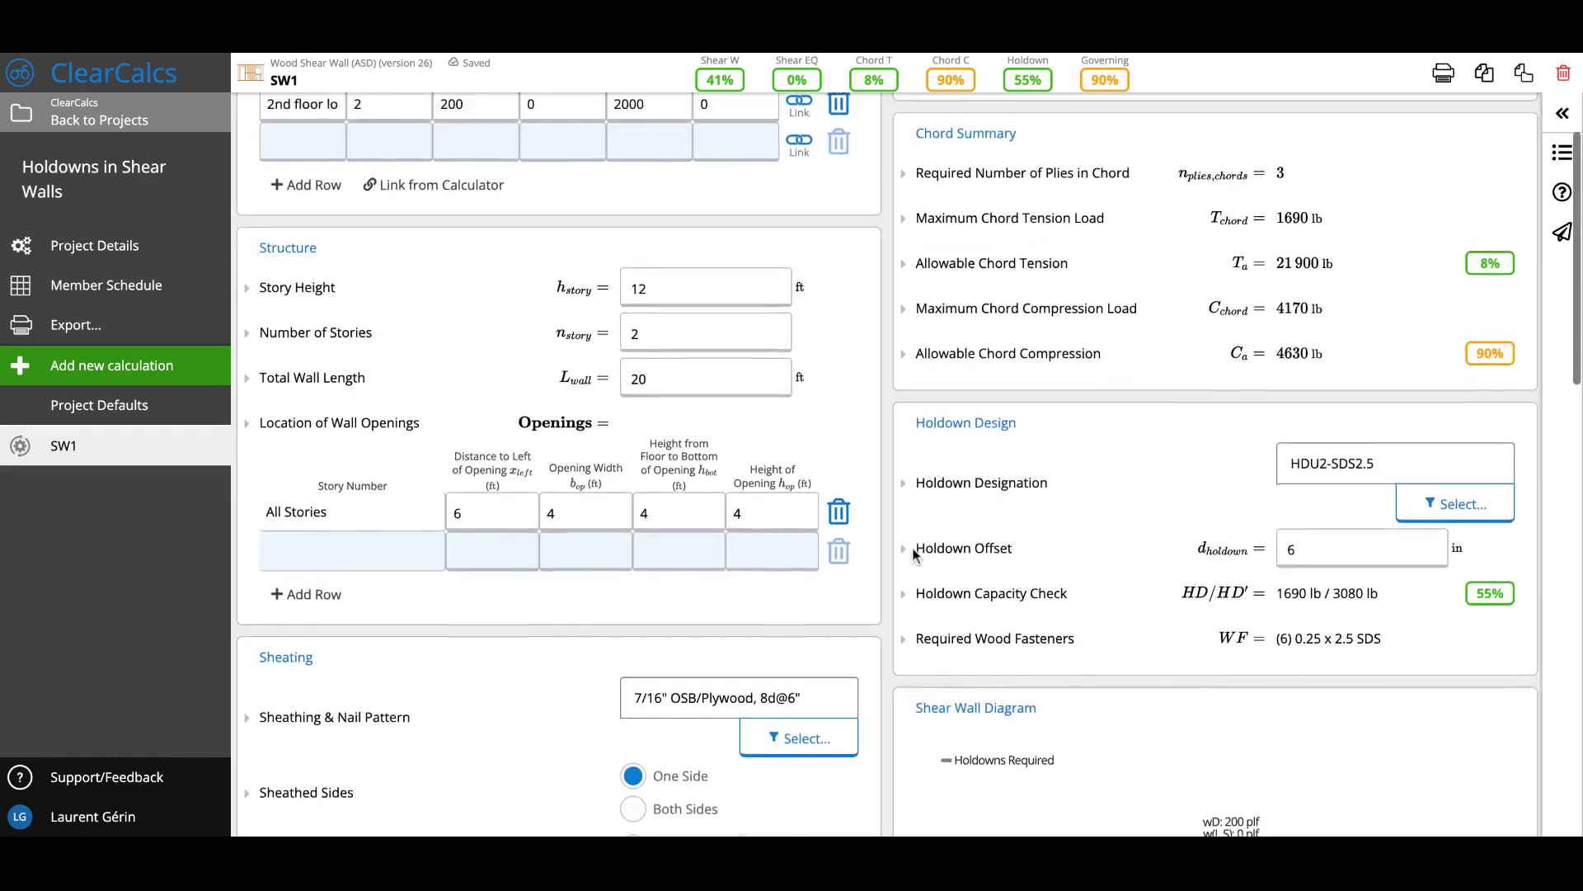
scroll(916, 555, up, 3)
scroll(916, 555, down, 6)
scroll(914, 555, down, 2)
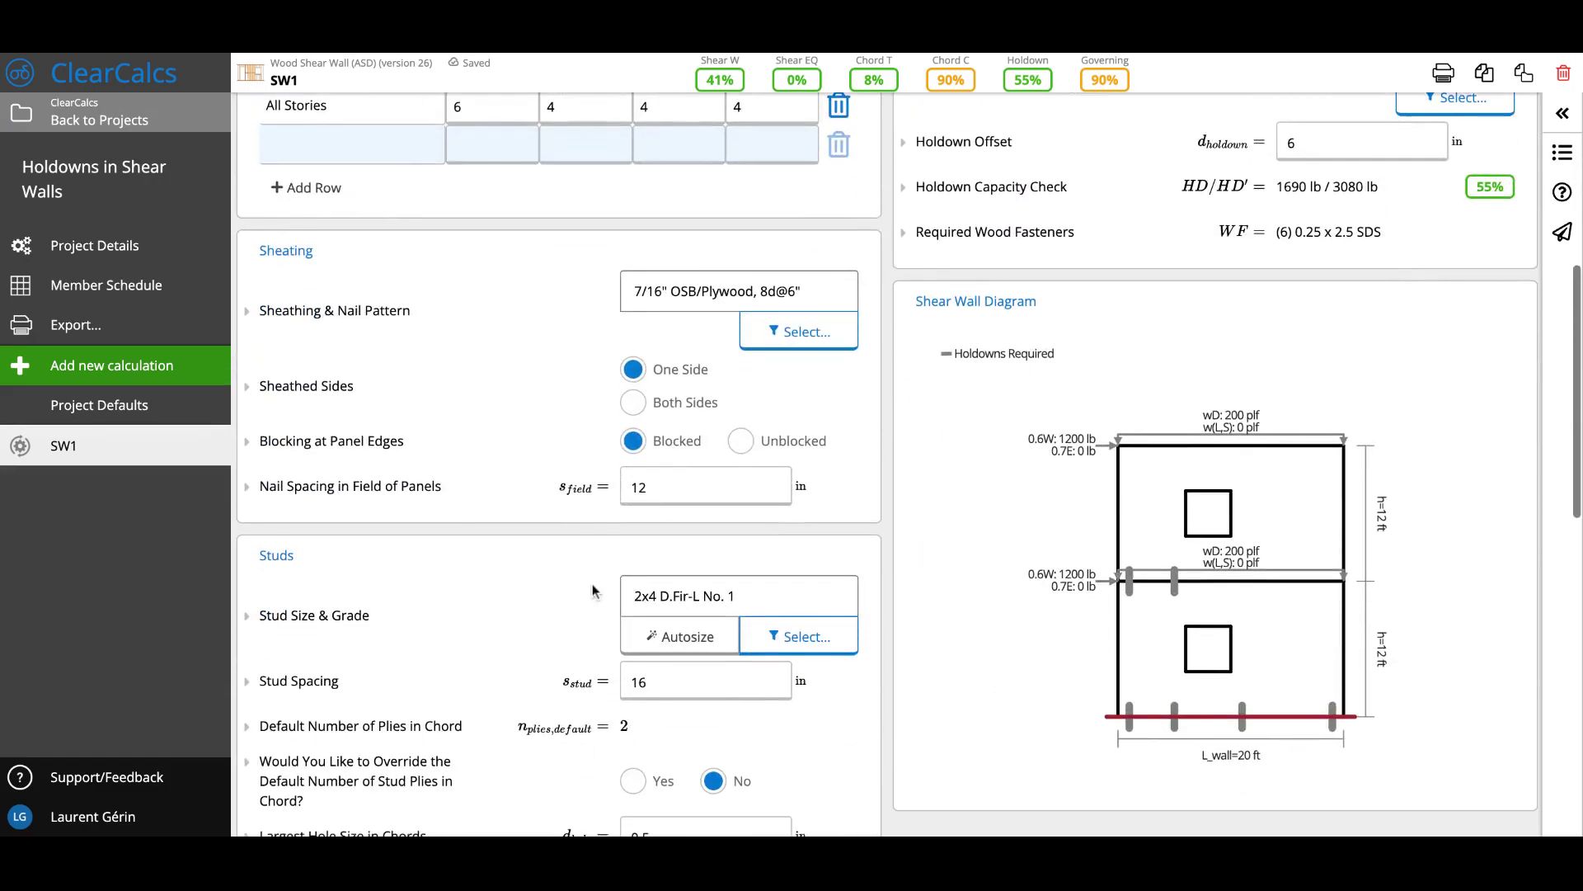
triple_click(591, 591)
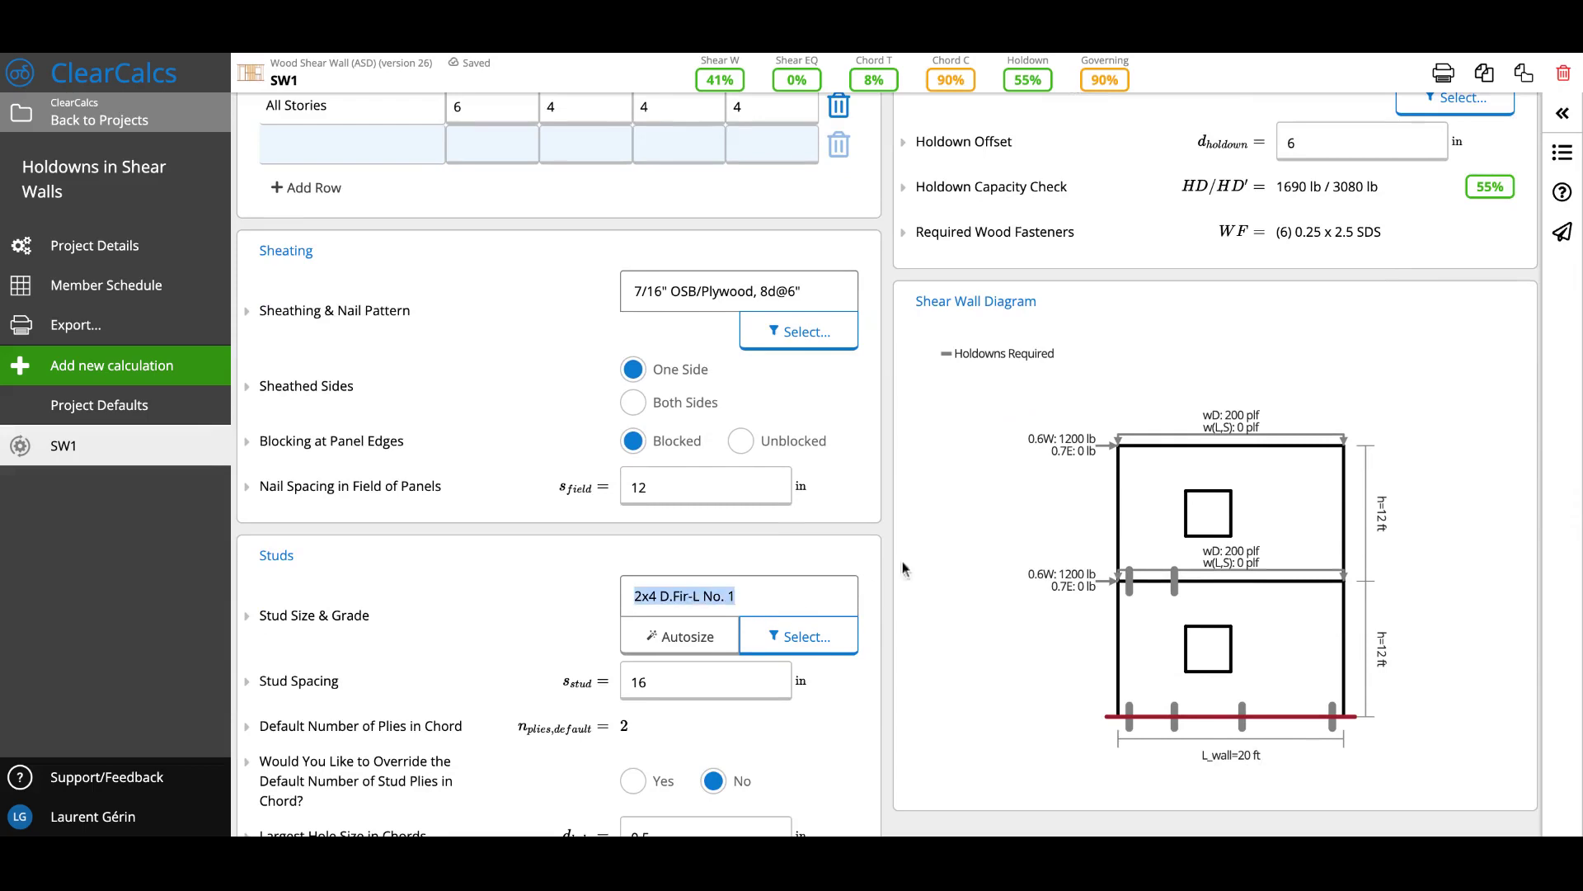
click(934, 316)
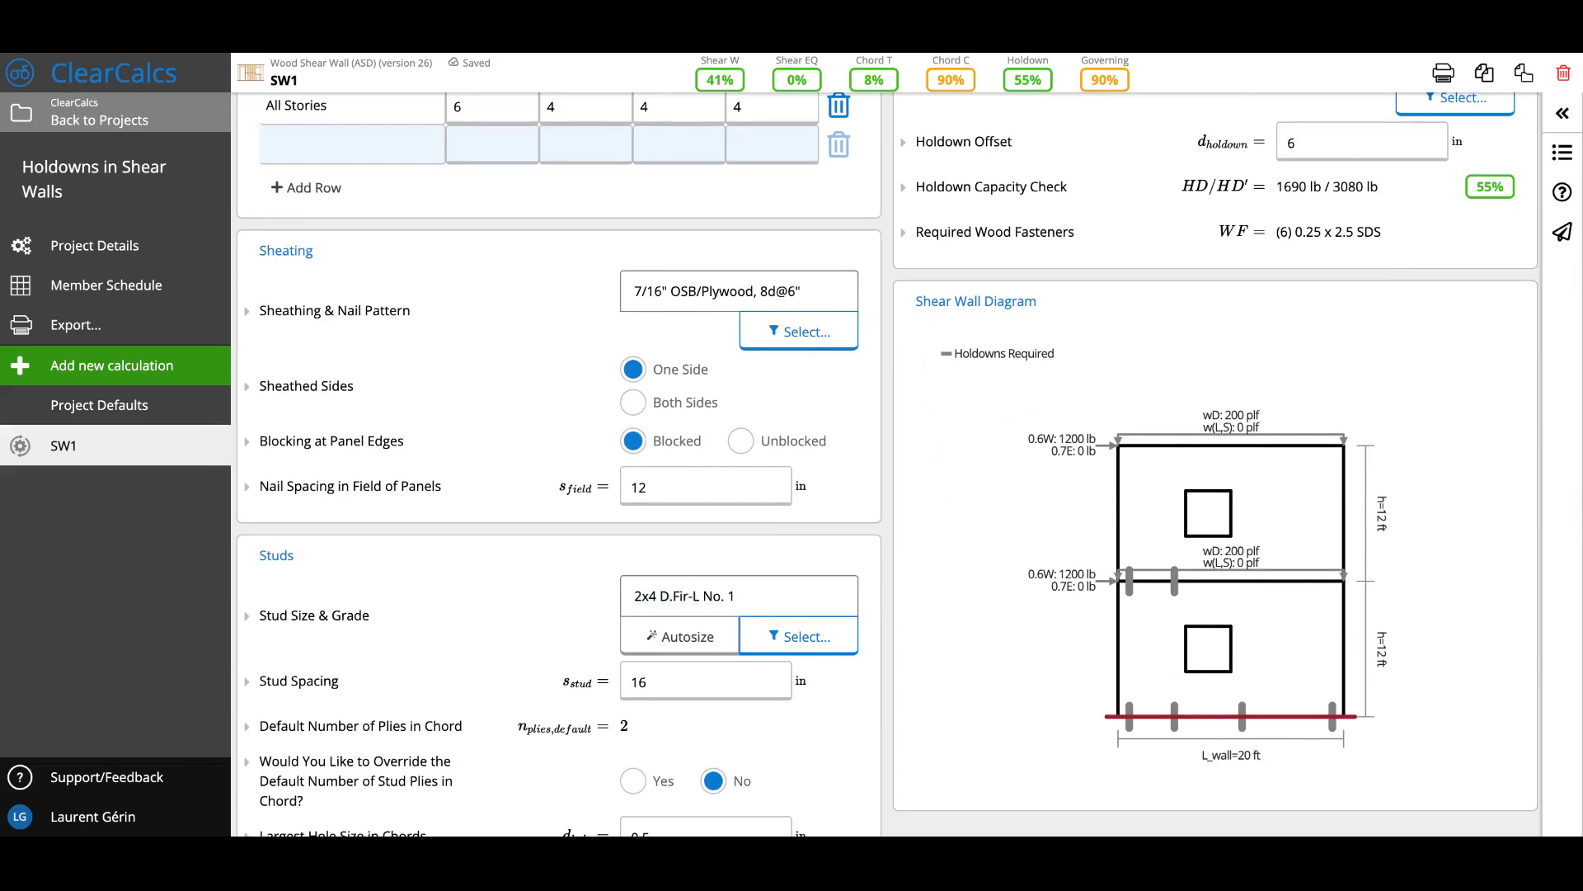
scroll(1337, 258, up, 7)
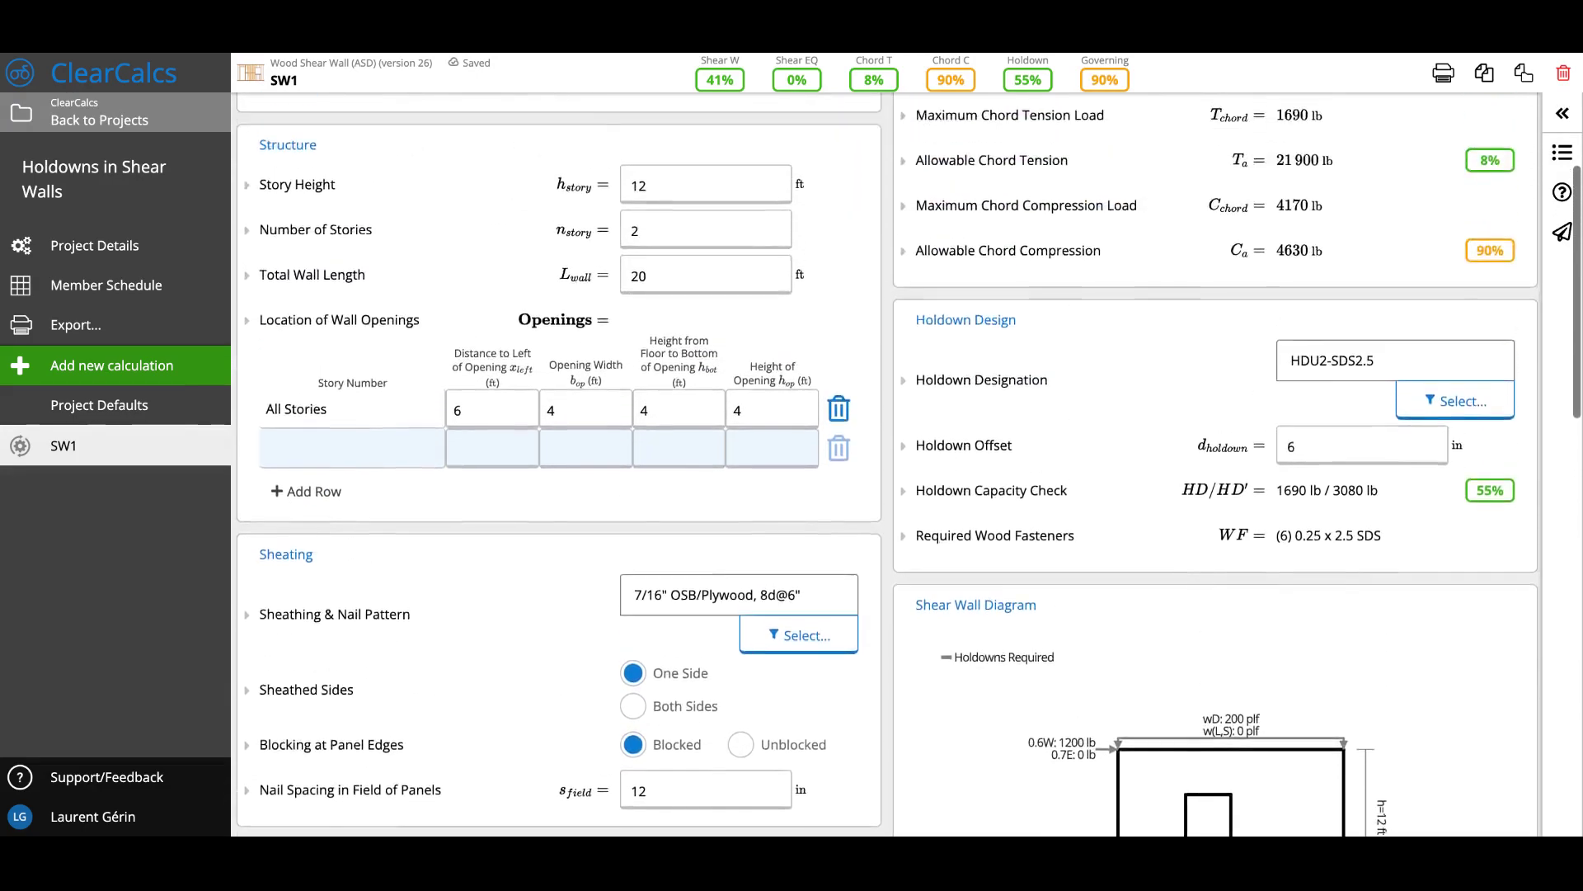
scroll(1338, 259, up, 1)
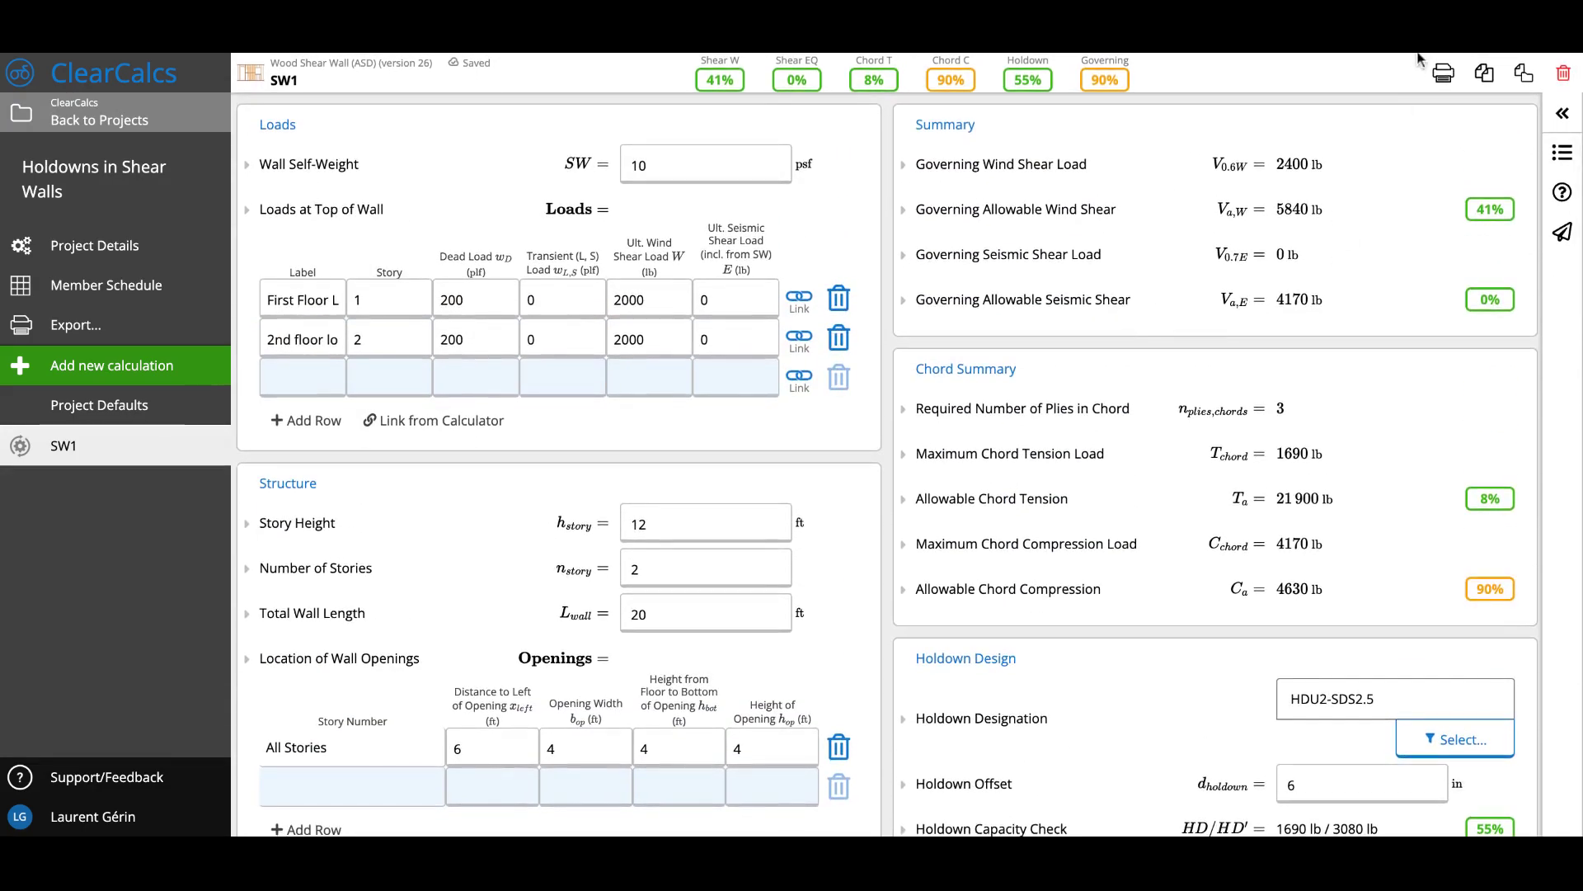